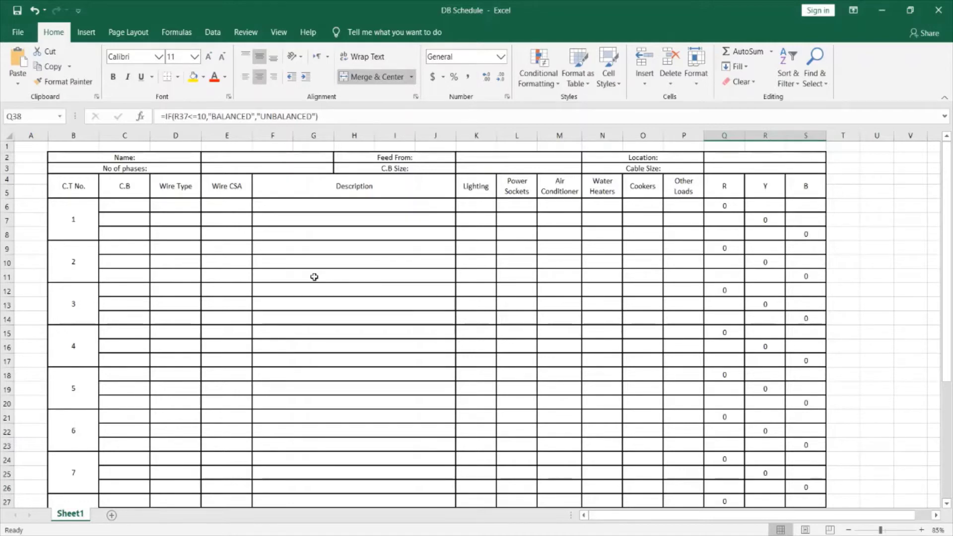
# Fill the R, Y and B phase header cells red, yellow and blue
pyautogui.click(707, 192)
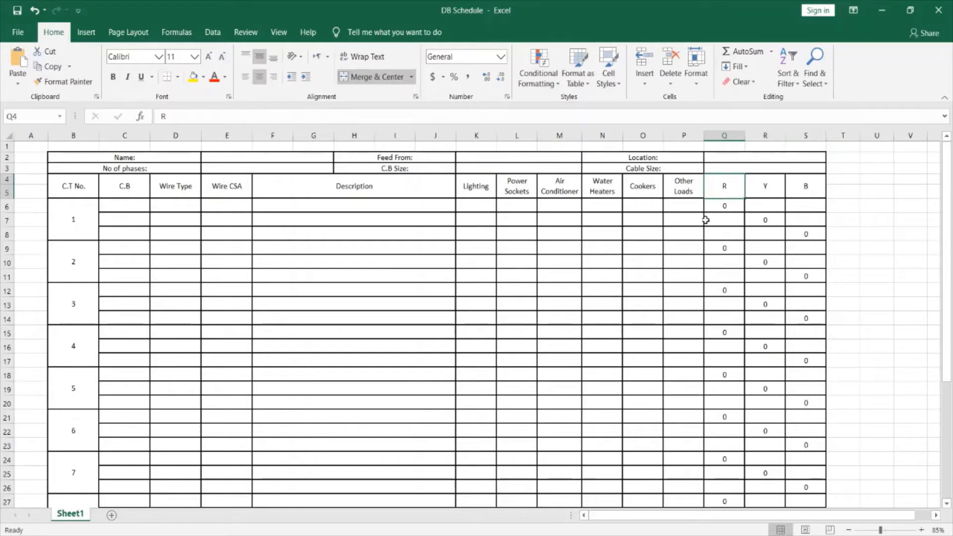
pyautogui.click(203, 77)
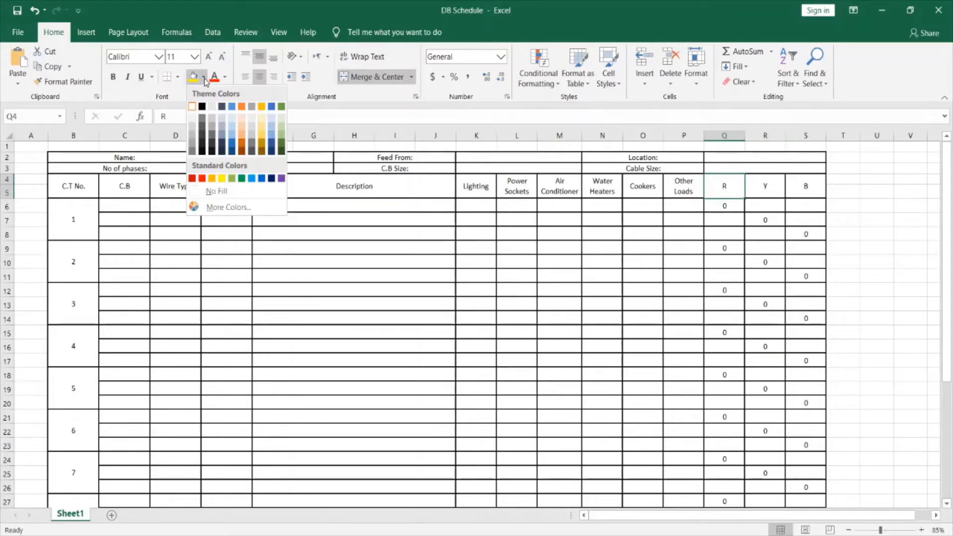
pyautogui.click(203, 178)
pyautogui.click(759, 183)
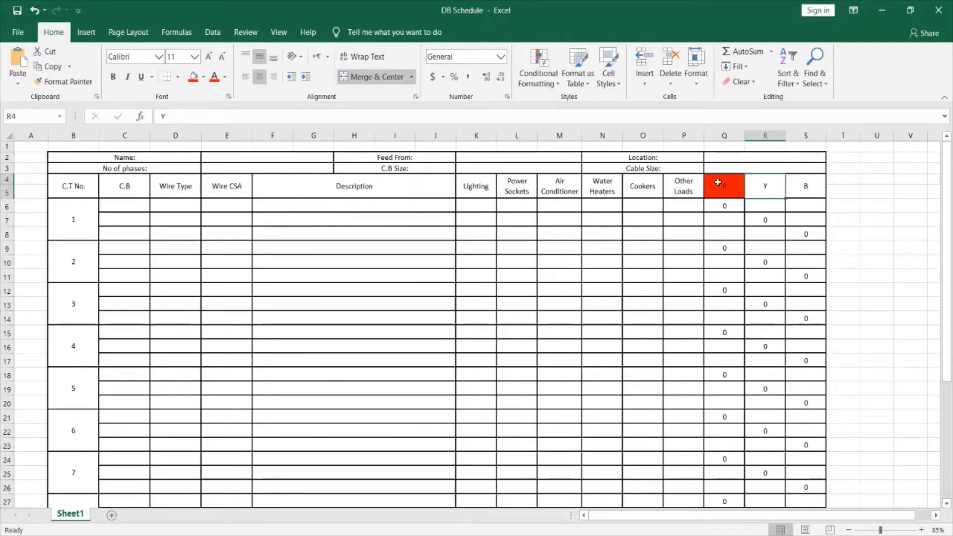
pyautogui.click(204, 77)
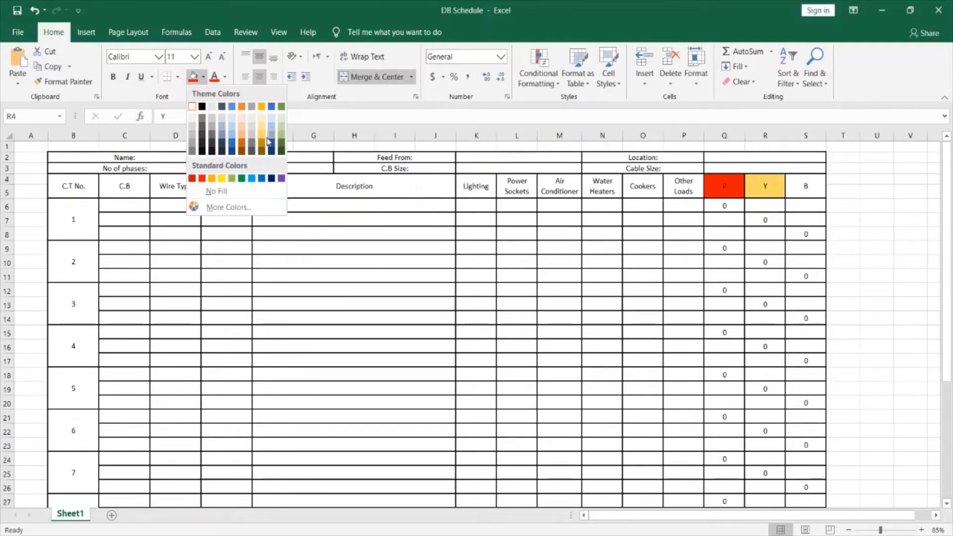
pyautogui.click(224, 178)
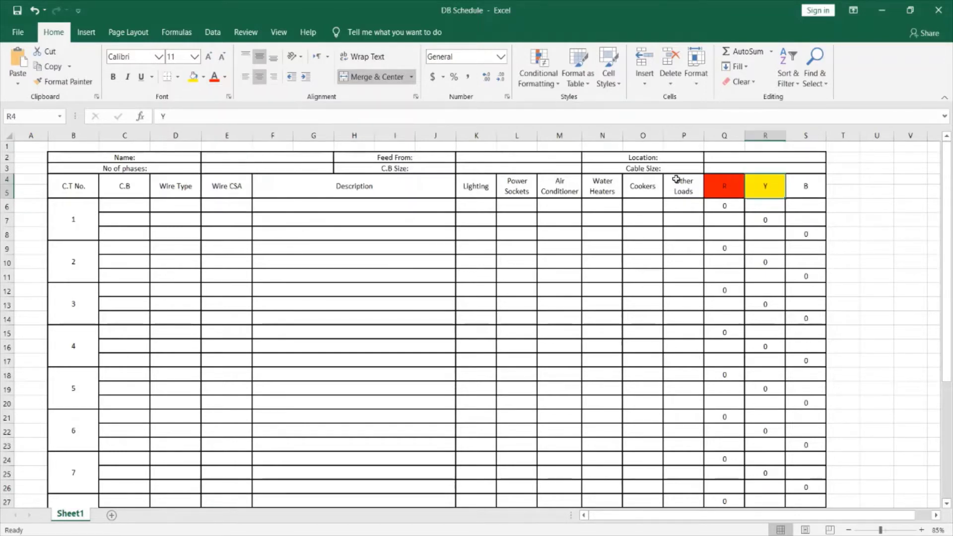
pyautogui.click(820, 183)
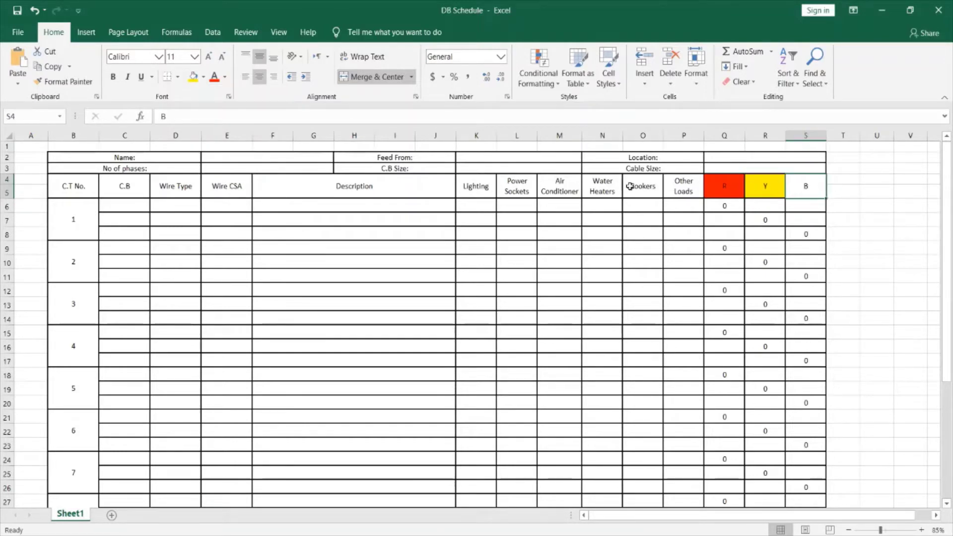
pyautogui.click(203, 77)
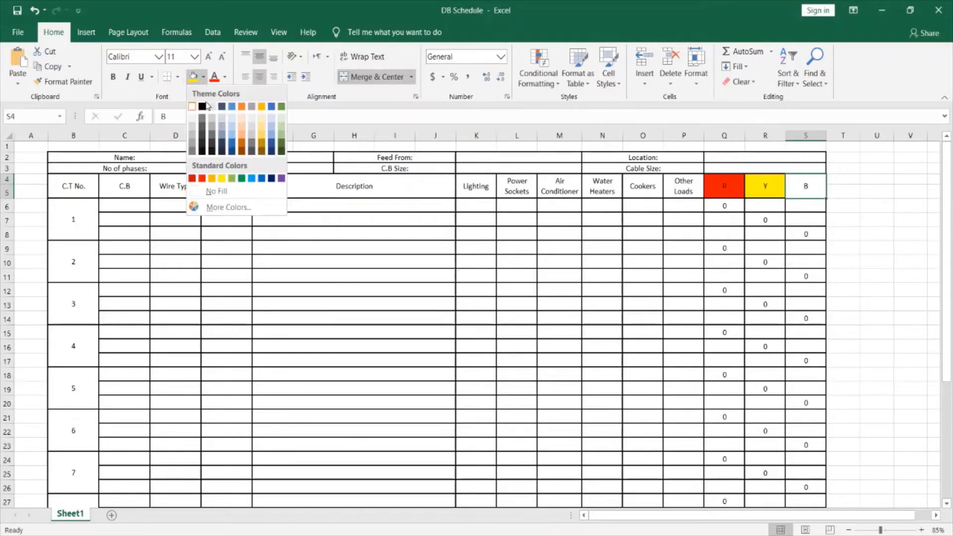
pyautogui.click(252, 178)
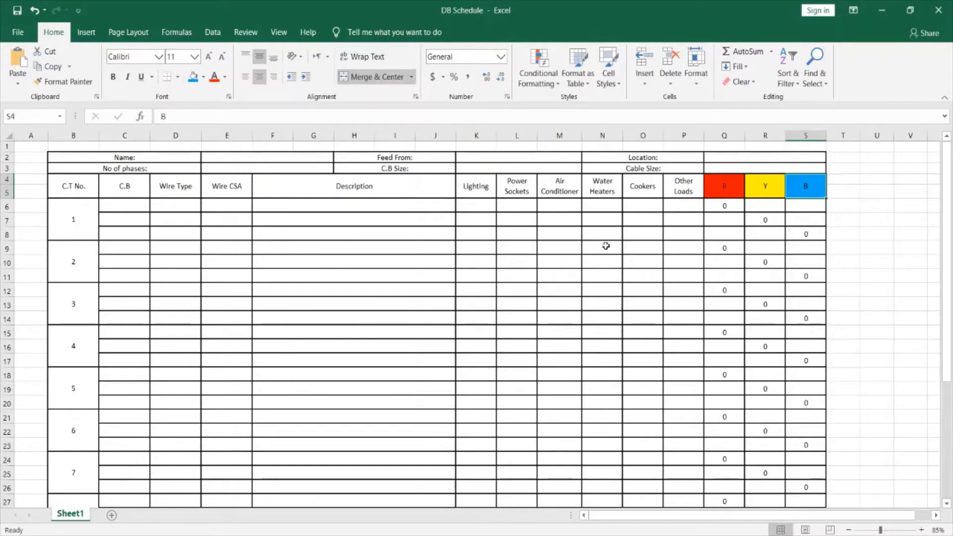
# Fill the Balancement Check result and the Total Demand and Total Connected Load cells yellow
pyautogui.scroll(-4, 600, 245)
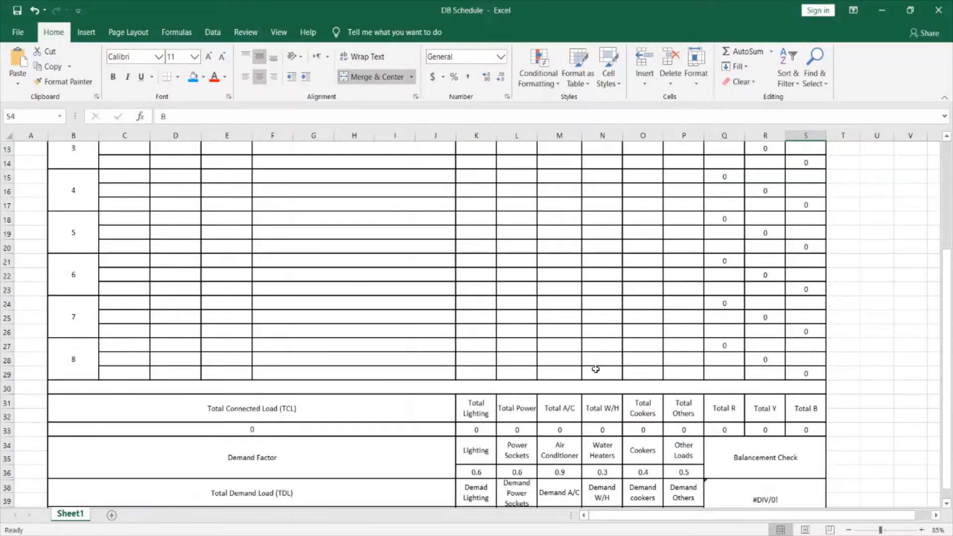
pyautogui.scroll(-4, 603, 362)
pyautogui.click(746, 339)
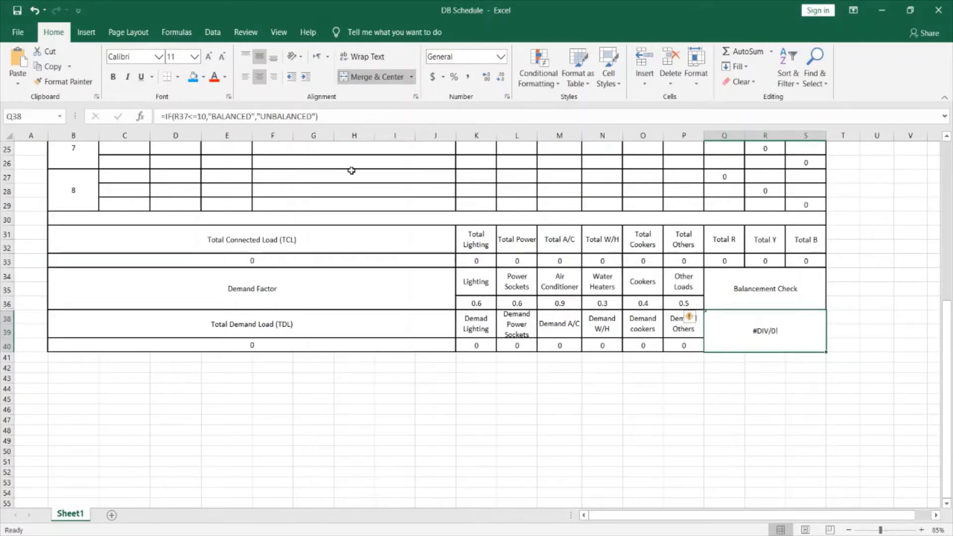
pyautogui.click(203, 76)
pyautogui.click(221, 178)
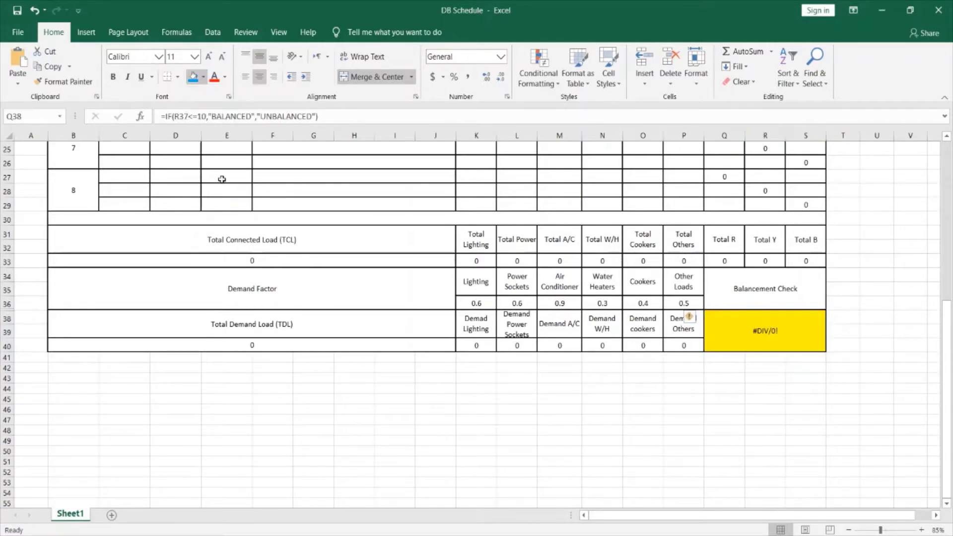
pyautogui.click(337, 342)
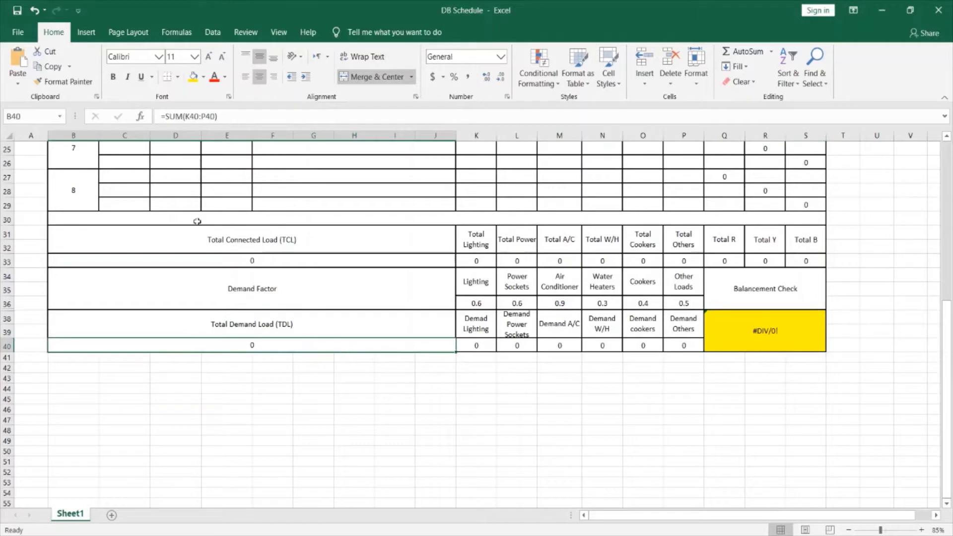
pyautogui.click(193, 77)
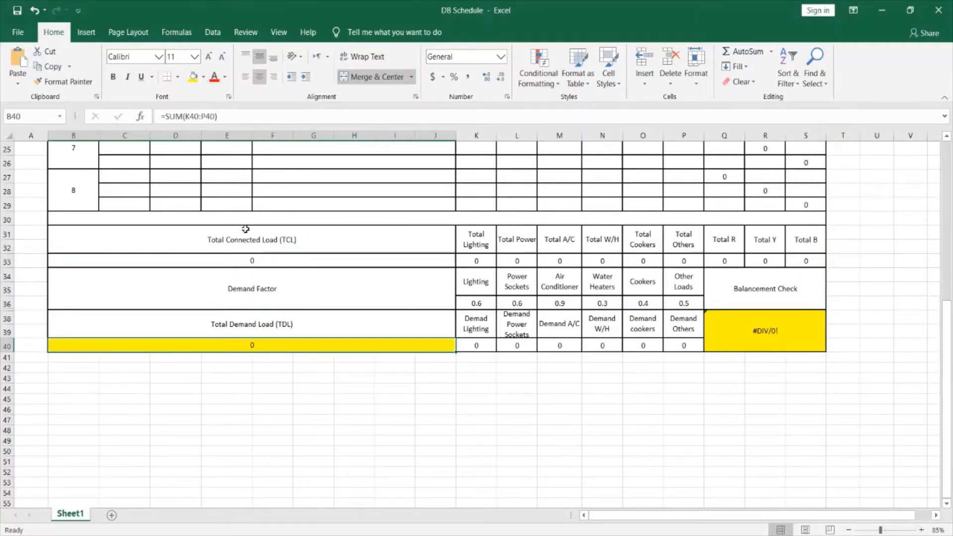
pyautogui.click(260, 261)
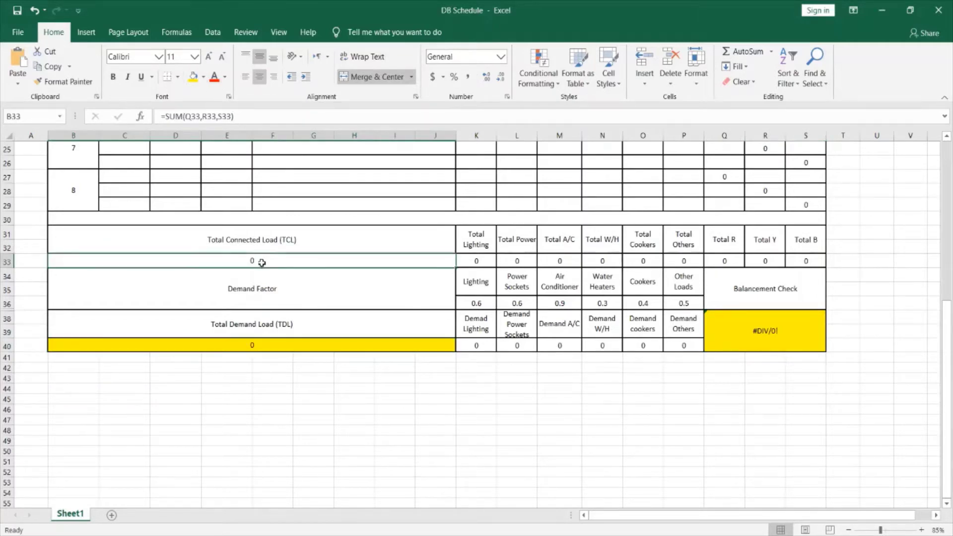
pyautogui.click(193, 76)
# Bring the AutoCAD Lighting Plan Levels 1 - 5 drawing to the front
pyautogui.scroll(8, 438, 263)
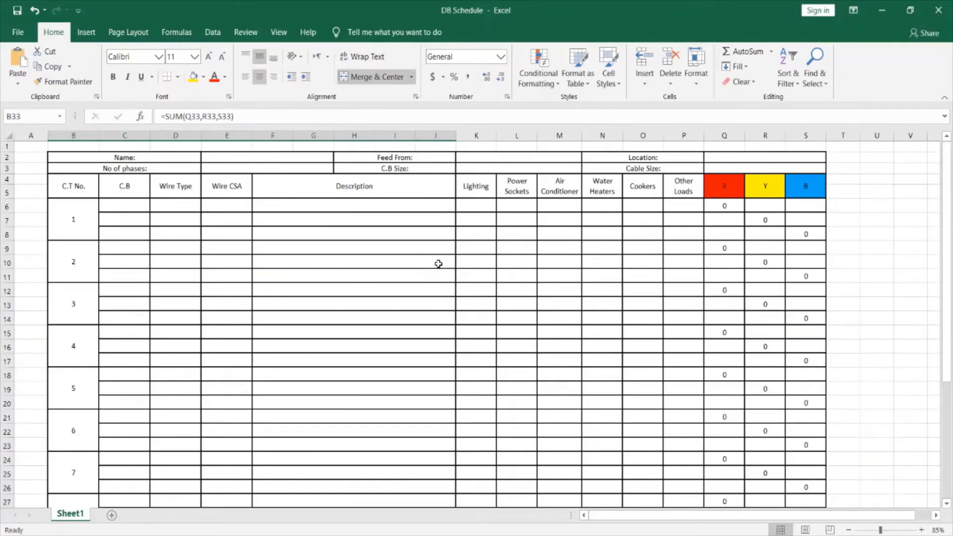
pyautogui.scroll(-4, 438, 263)
pyautogui.scroll(4, 425, 266)
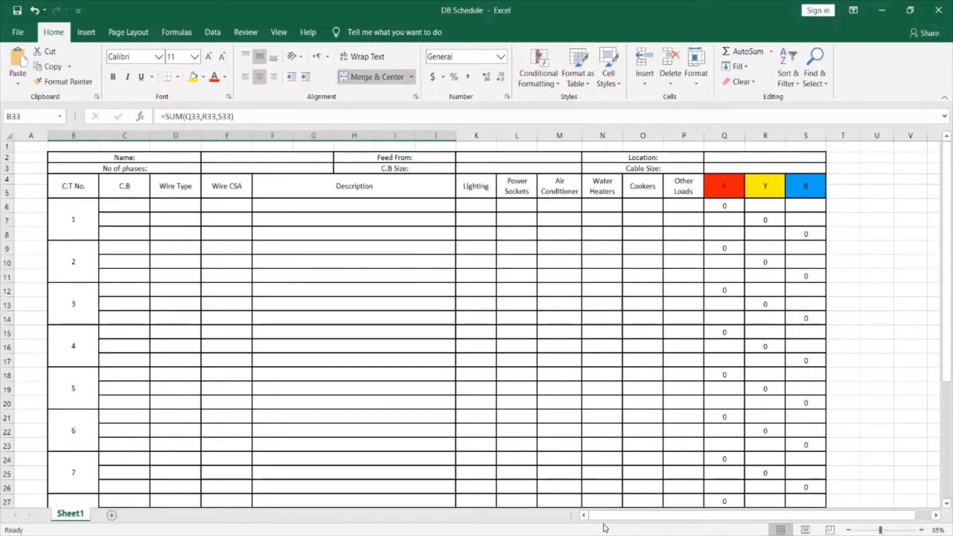
pyautogui.moveTo(627, 533)
pyautogui.click(655, 491)
# Pan and zoom the Lighting Plan to show the distribution board area
pyautogui.scroll(-4, 316, 243)
pyautogui.scroll(3, 325, 289)
pyautogui.scroll(2, 341, 326)
pyautogui.moveTo(380, 484); pyautogui.dragTo(393, 354)
pyautogui.scroll(2, 393, 354)
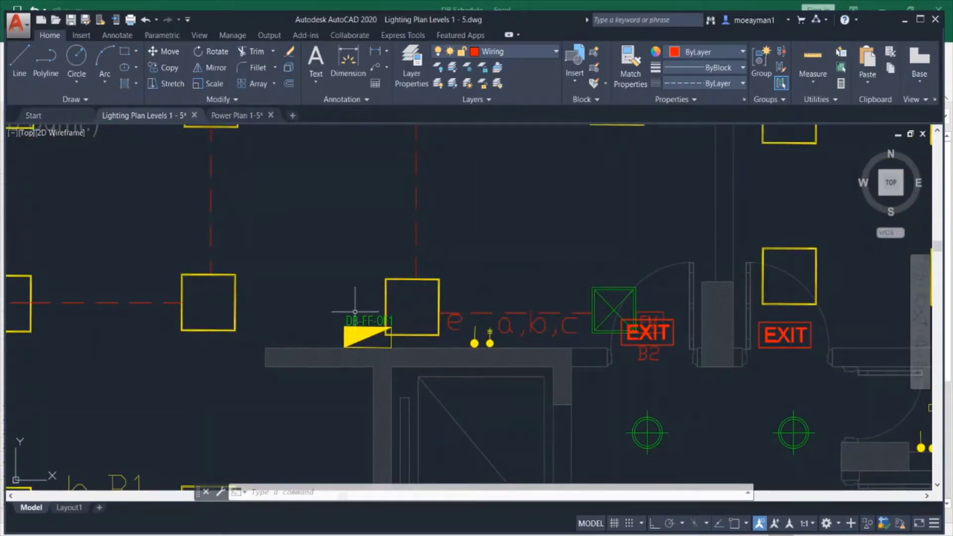
pyautogui.scroll(-2, 316, 286)
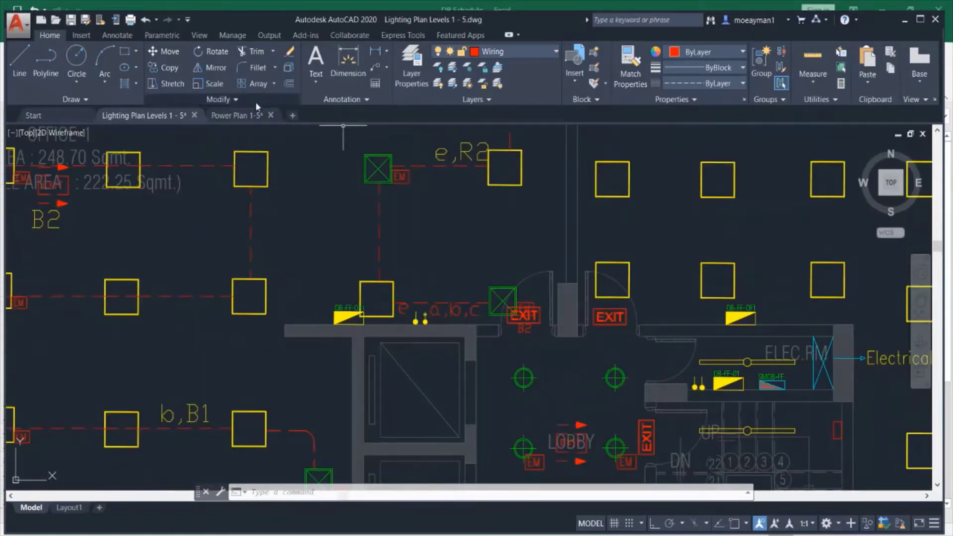
# View the Power Plan drawing, then go back to the Lighting Plan drawing
pyautogui.click(238, 115)
pyautogui.scroll(4, 296, 223)
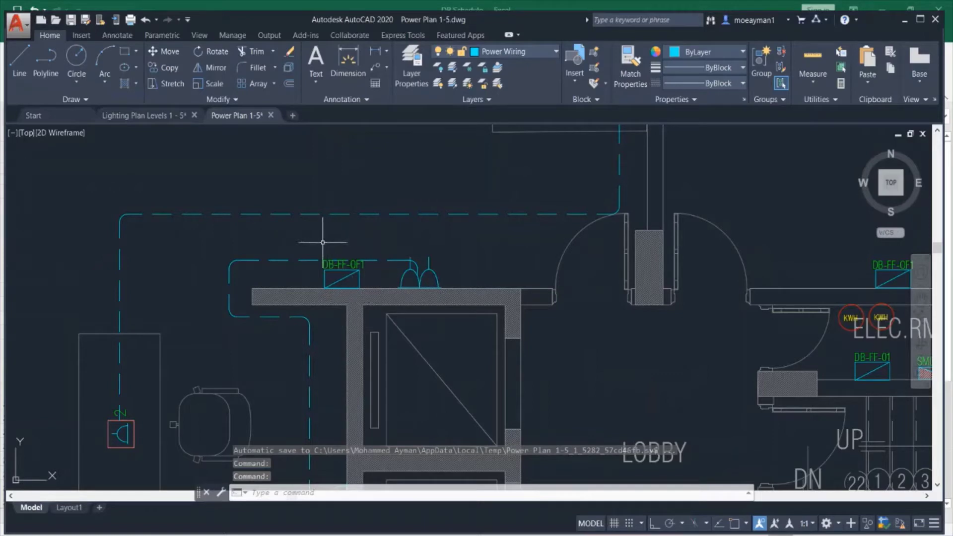
pyautogui.moveTo(164, 122)
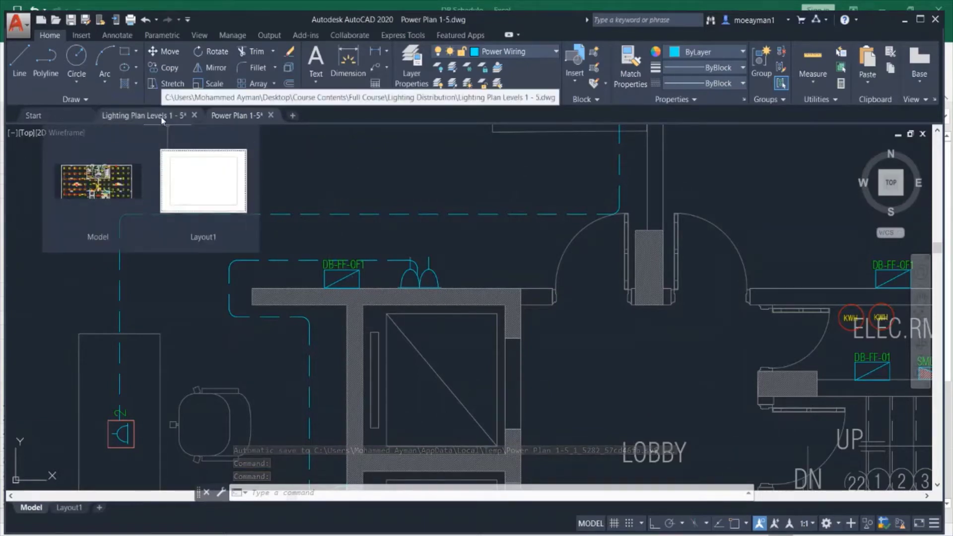
pyautogui.click(202, 181)
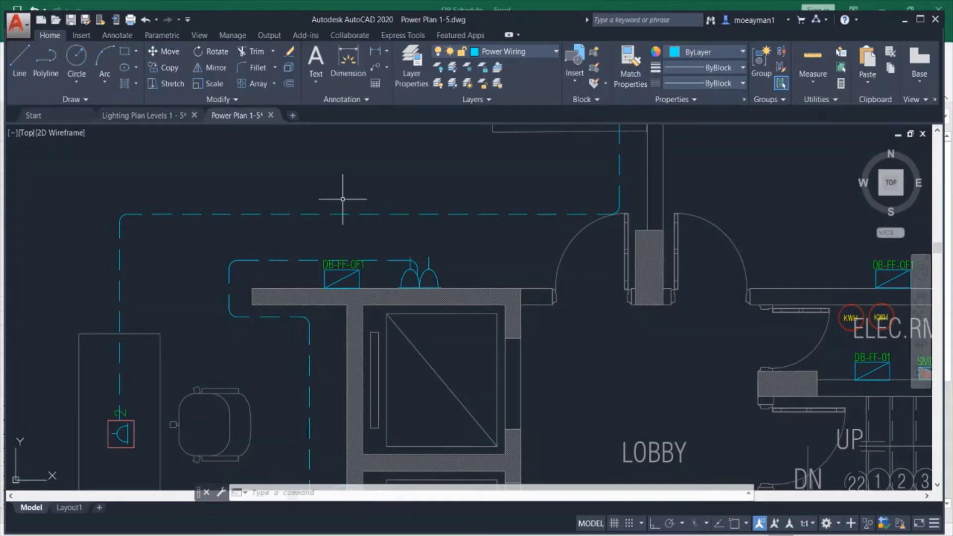
pyautogui.click(130, 115)
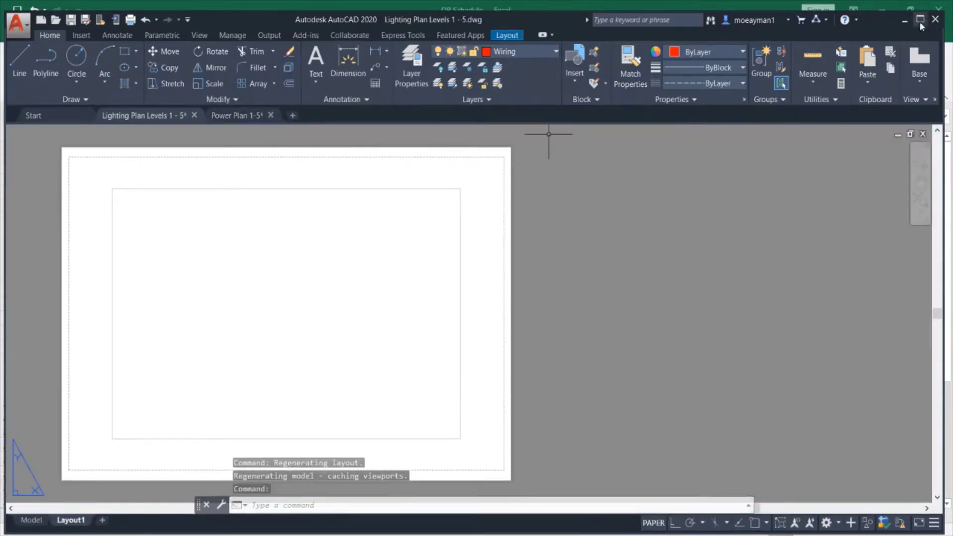
# Maximize AutoCAD on the Lighting Plan's model view and return to the DB Schedule workbook
pyautogui.click(920, 20)
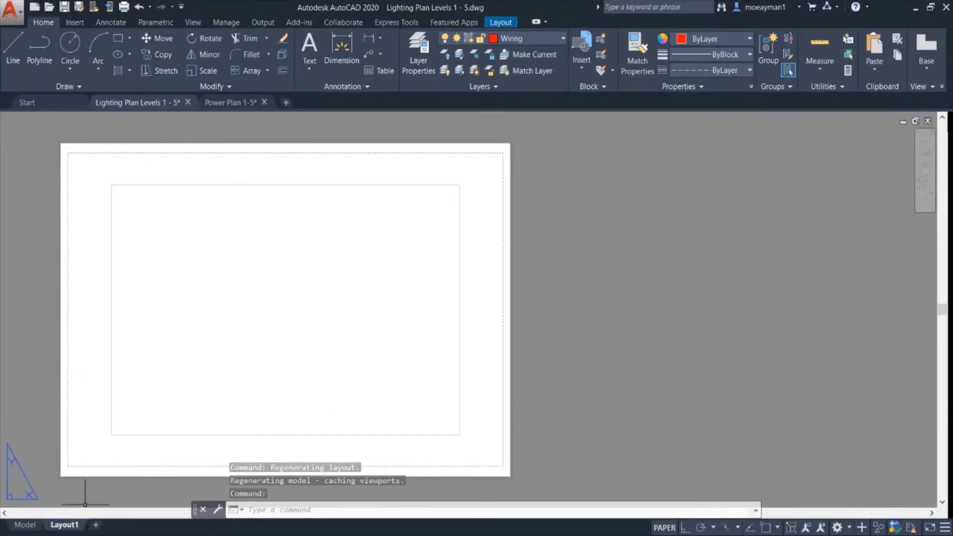
pyautogui.click(25, 525)
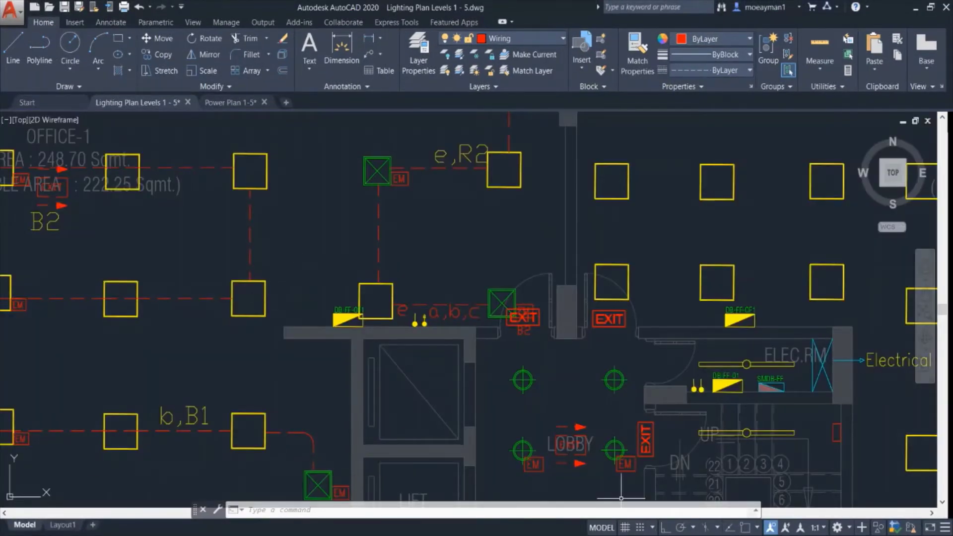
pyautogui.hotkey('alt', 'Tab')
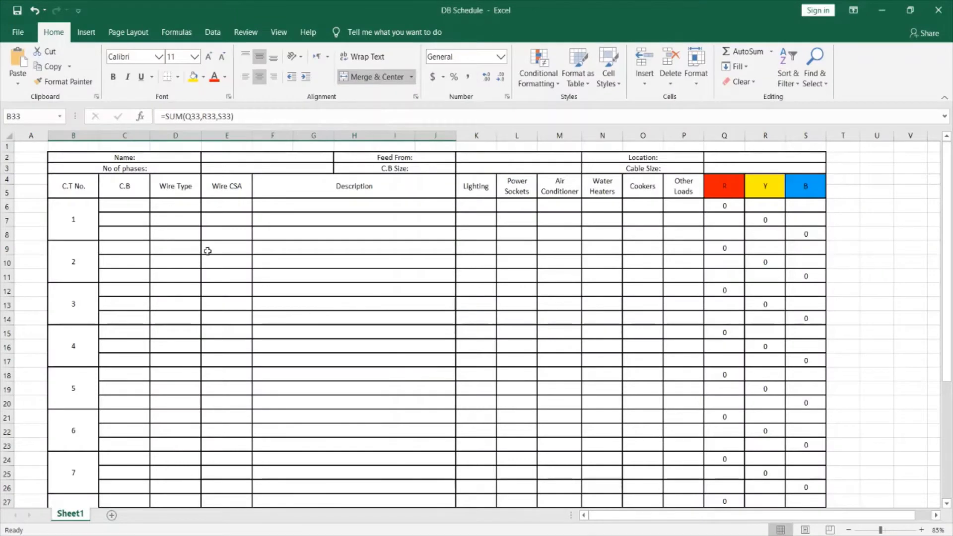
# Enter board name DB-FF-OF1, feed from SMDB-FF and location Electrical Room FF
pyautogui.click(219, 158)
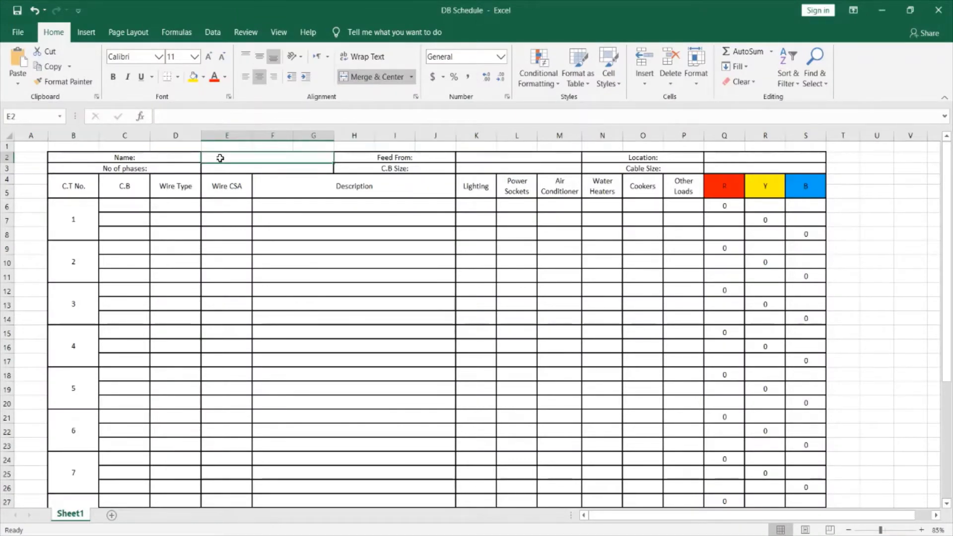
pyautogui.write('DB')
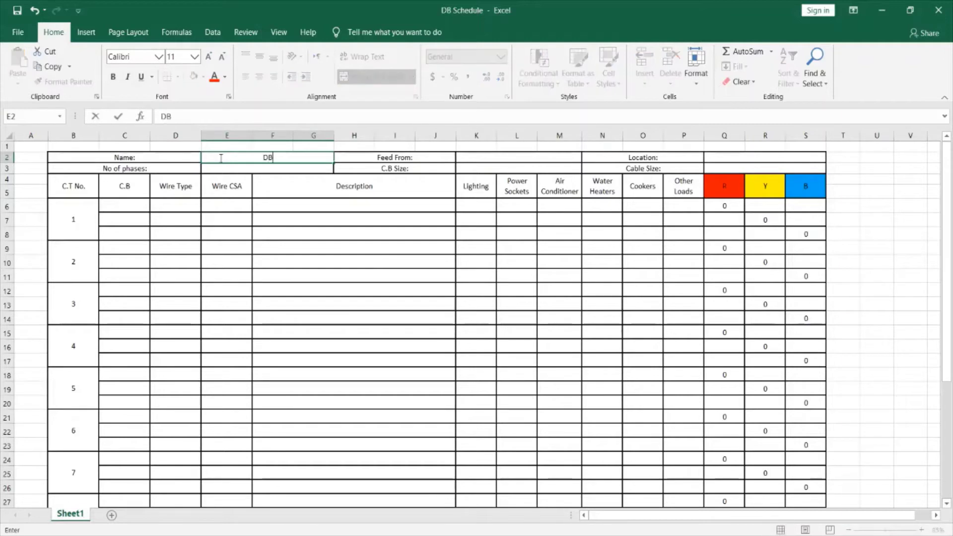
pyautogui.write('-FF-OF1')
pyautogui.click(499, 156)
pyautogui.write('SM')
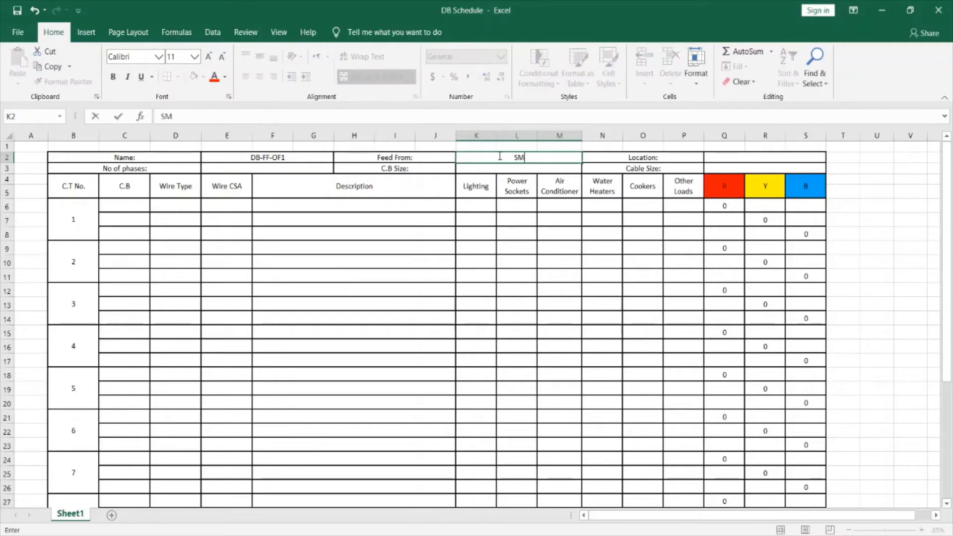
pyautogui.write('DB-FF')
pyautogui.click(762, 157)
pyautogui.write('Ele')
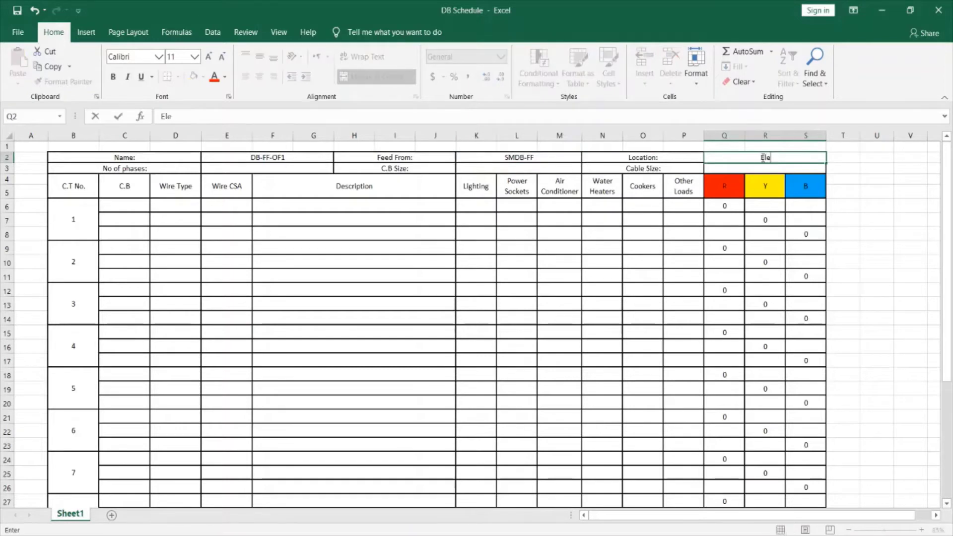
pyautogui.write('ctrical')
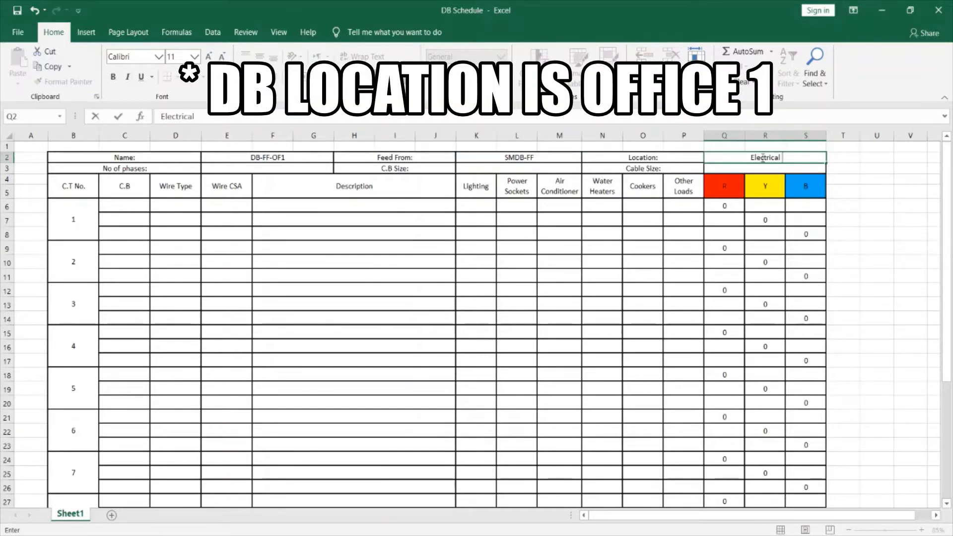
pyautogui.write(' Room FF')
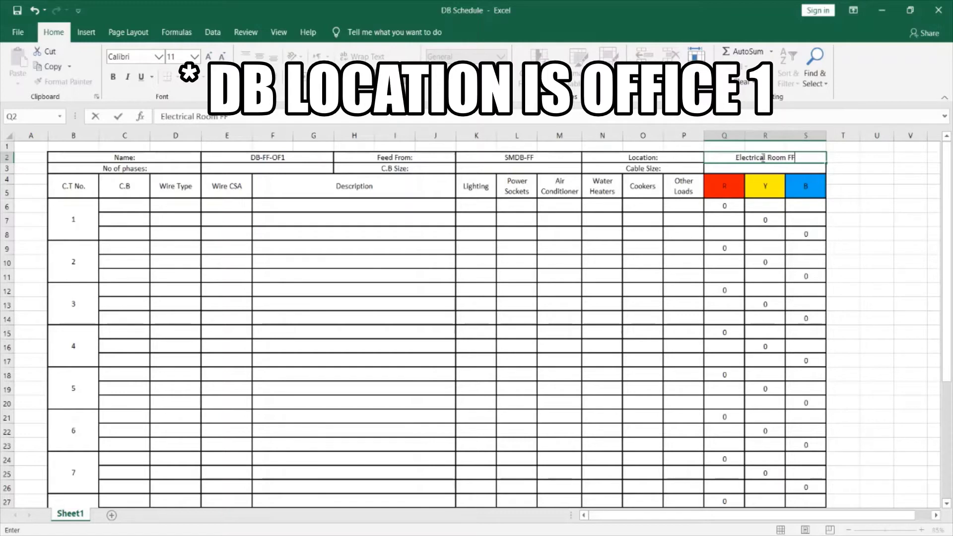
# Enter 3 phases, 80A C.B size and 4Cx25mm2 cable size in the header
pyautogui.click(281, 171)
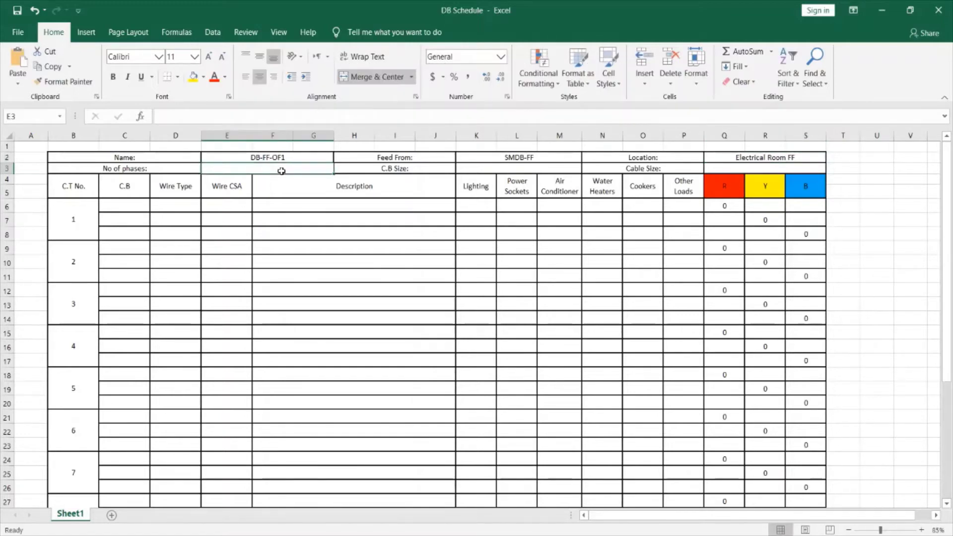
pyautogui.write('3')
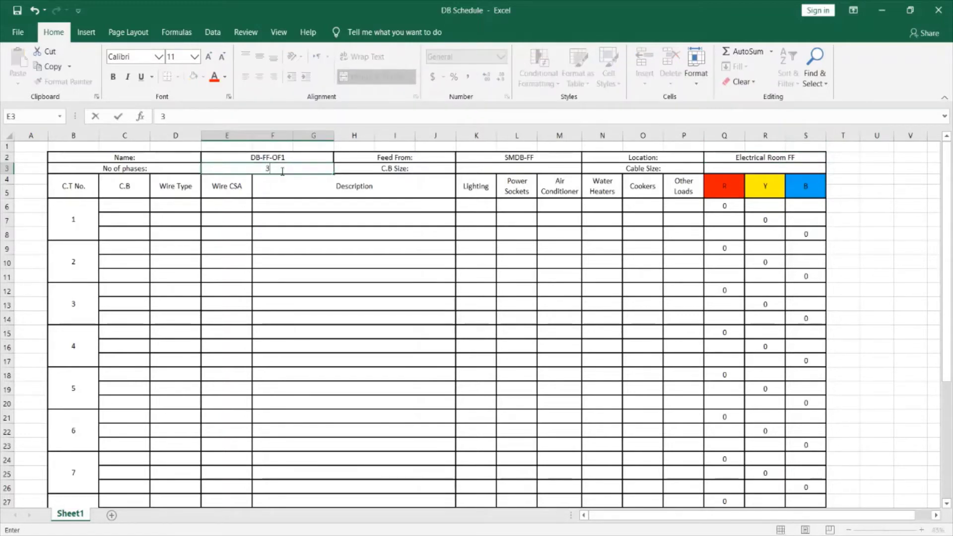
pyautogui.click(478, 170)
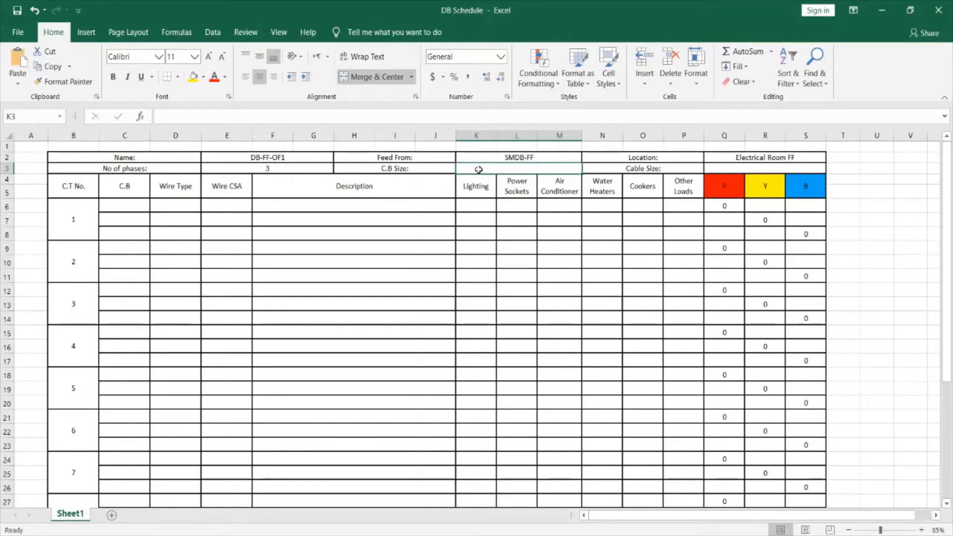
pyautogui.write('80')
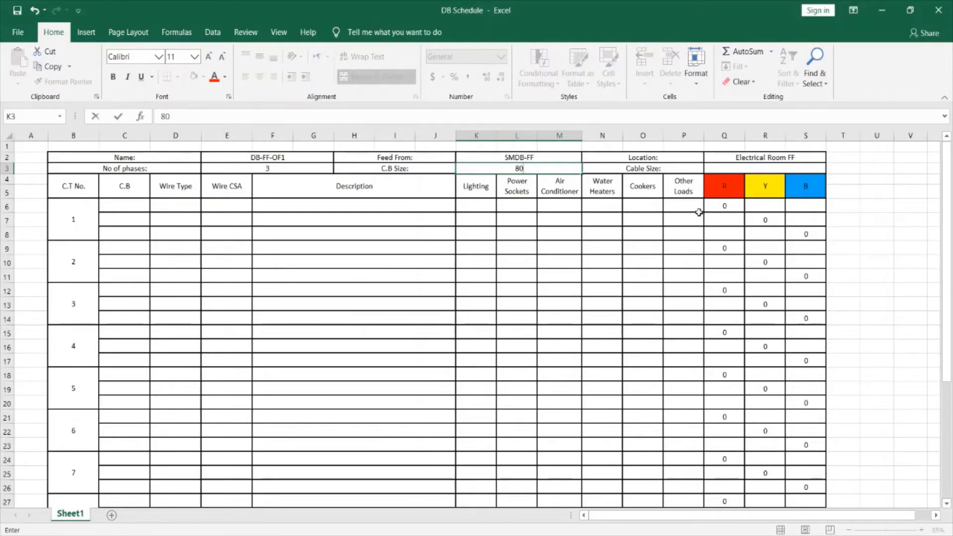
pyautogui.write('A')
pyautogui.click(748, 167)
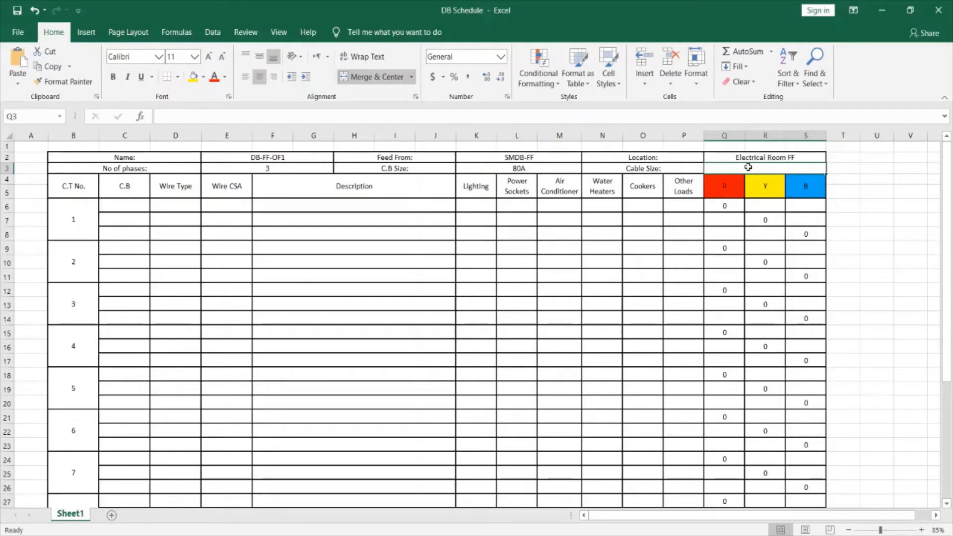
pyautogui.write('4C')
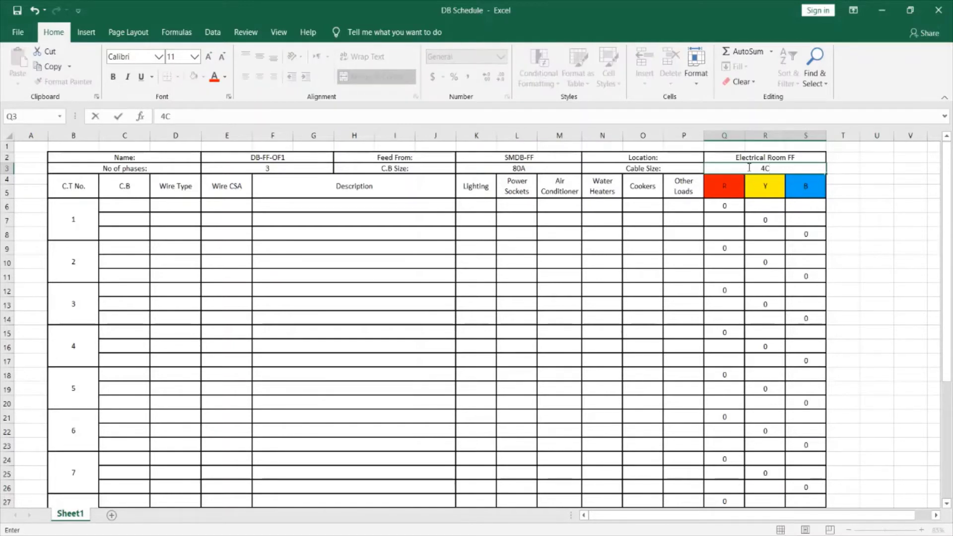
pyautogui.write('x25mm2')
pyautogui.click(115, 204)
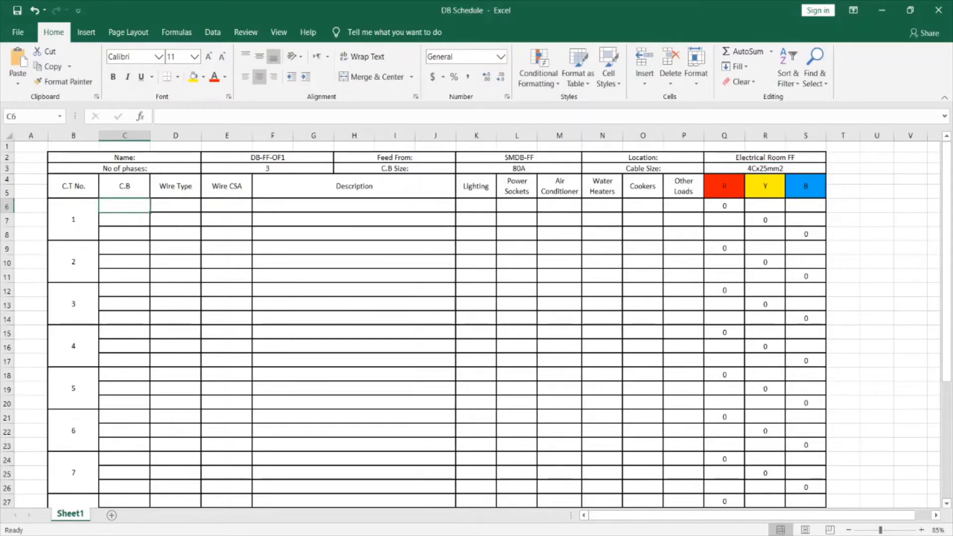
pyautogui.click(629, 535)
pyautogui.click(694, 496)
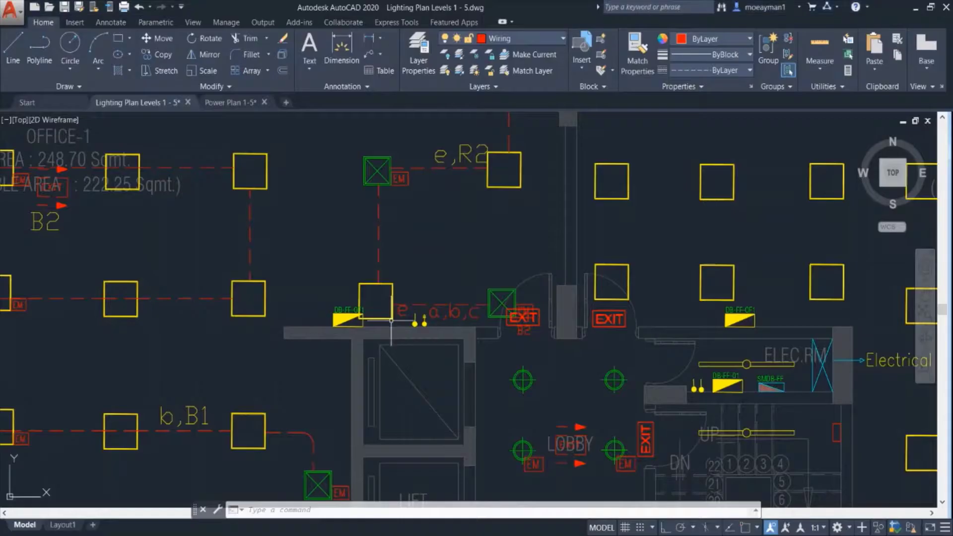
pyautogui.scroll(-3, 392, 286)
pyautogui.moveTo(345, 262); pyautogui.dragTo(448, 393)
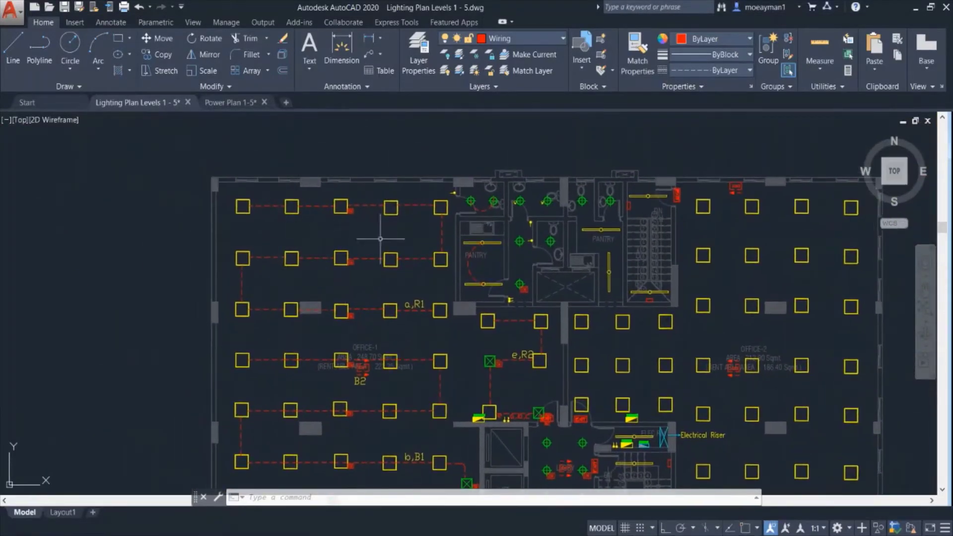
pyautogui.scroll(2, 408, 284)
pyautogui.moveTo(421, 316)
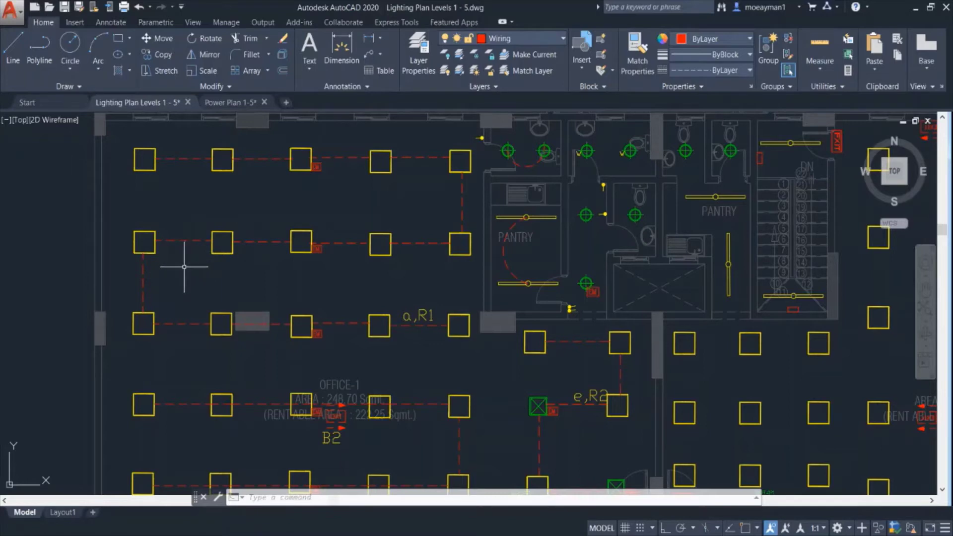
pyautogui.scroll(-3, 490, 224)
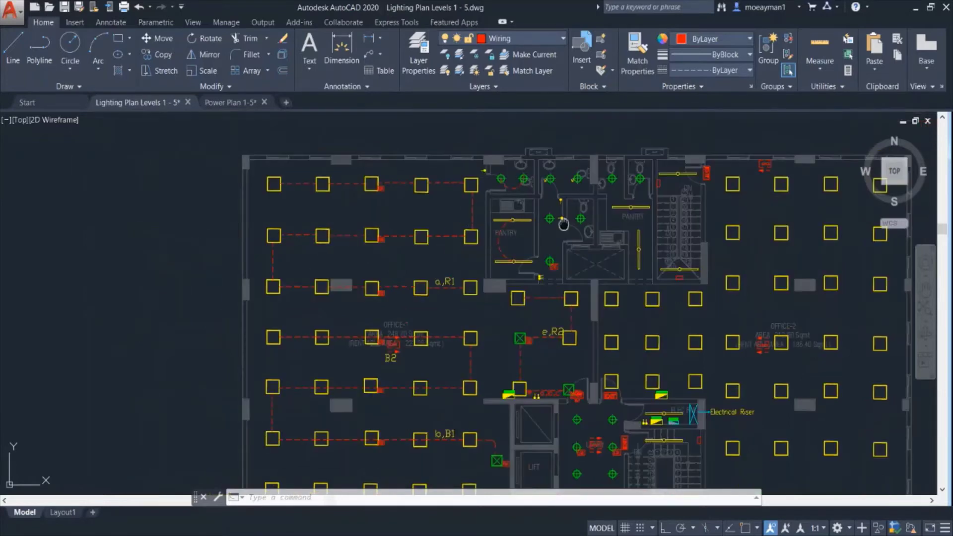
pyautogui.scroll(6, 531, 232)
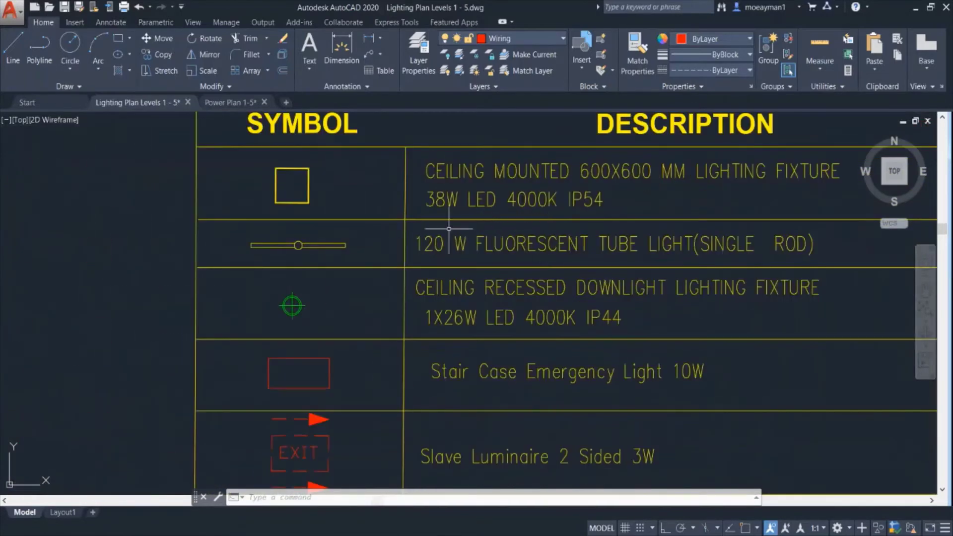
pyautogui.scroll(-2, 385, 205)
pyautogui.moveTo(255, 250); pyautogui.dragTo(416, 270)
pyautogui.scroll(-1, 415, 270)
pyautogui.moveTo(99, 278); pyautogui.dragTo(425, 297)
pyautogui.moveTo(198, 308); pyautogui.dragTo(502, 308)
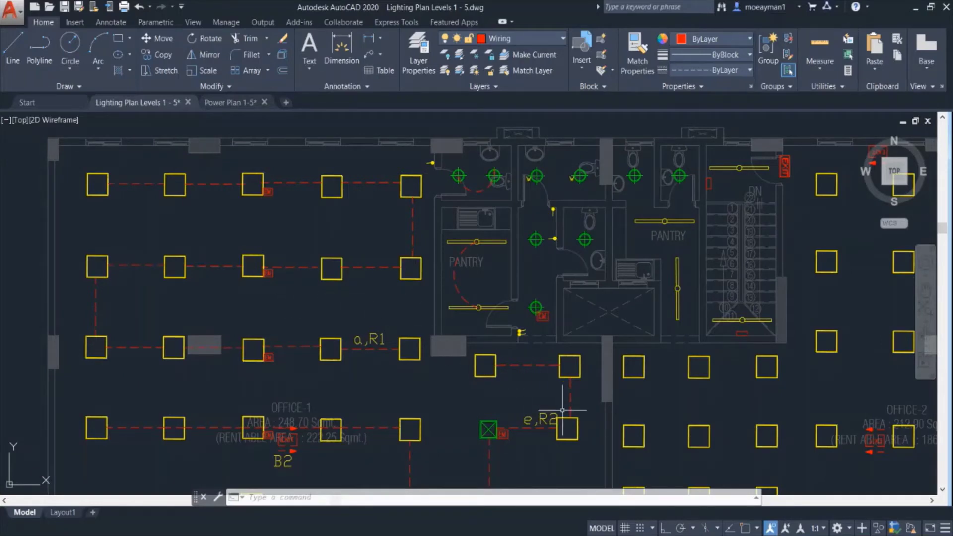
pyautogui.hotkey('alt', 'Tab')
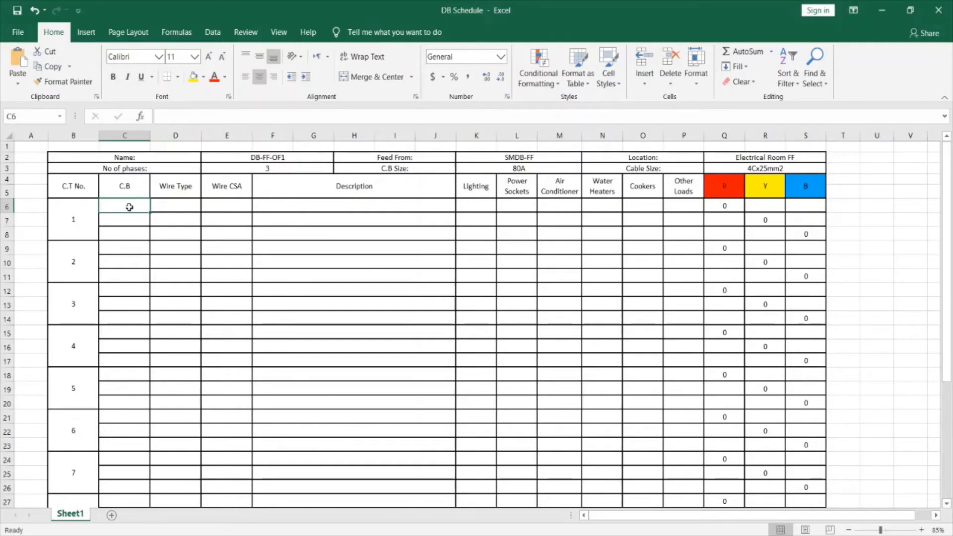
# Enter circuit 1's row: C.B 10, CU/PVC, 3x2.5mm2, '15 No of lights (Office 1)'
pyautogui.write('10')
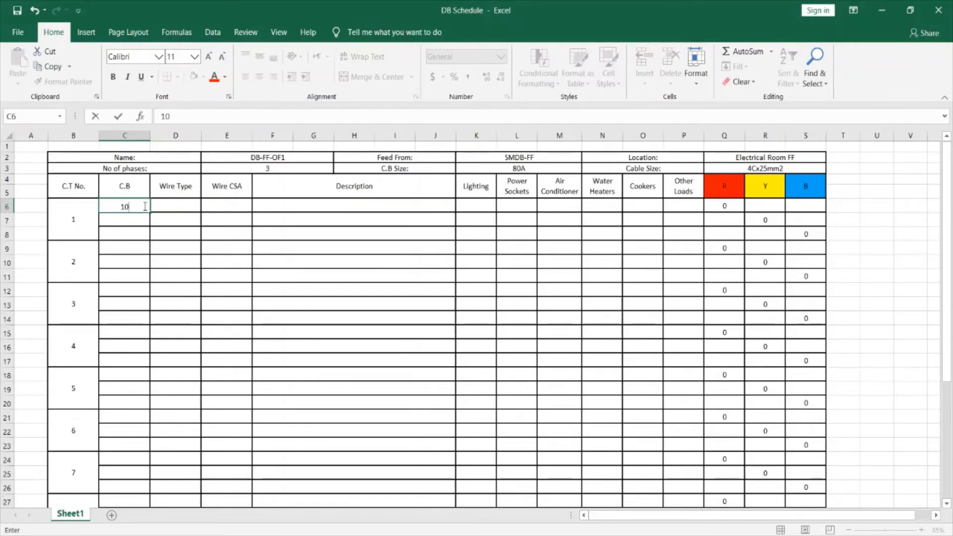
pyautogui.click(163, 204)
pyautogui.write('C')
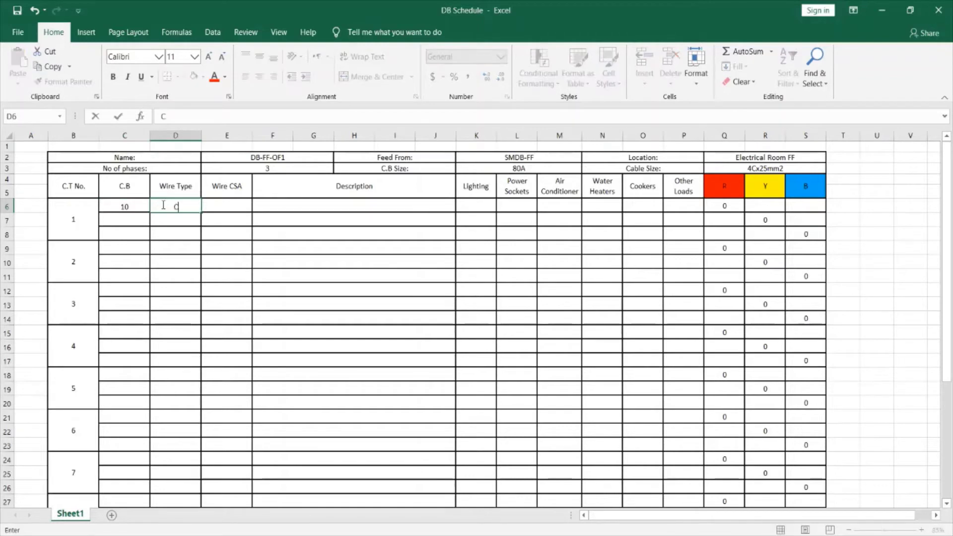
pyautogui.write('U/PVC')
pyautogui.click(232, 209)
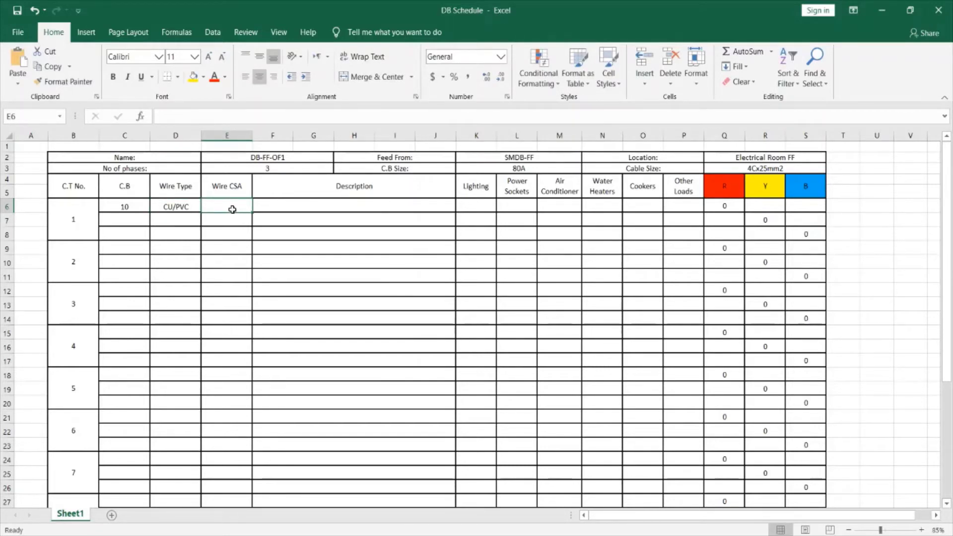
pyautogui.write('3')
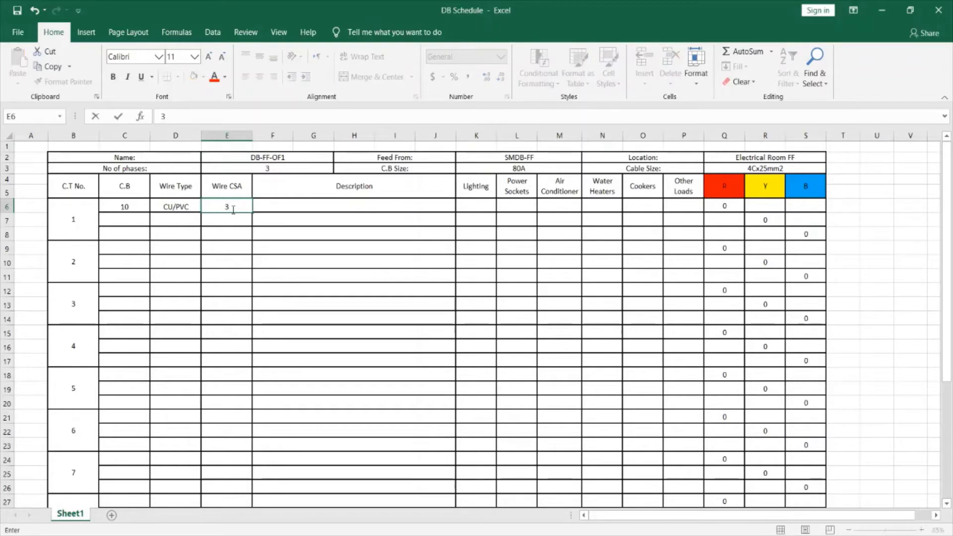
pyautogui.write('x2.5mm2')
pyautogui.click(316, 208)
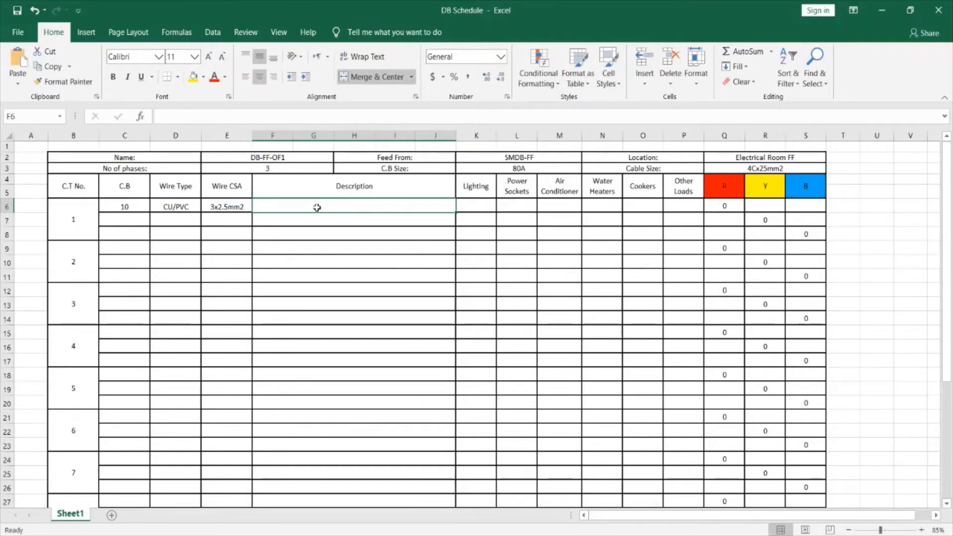
pyautogui.write('Light')
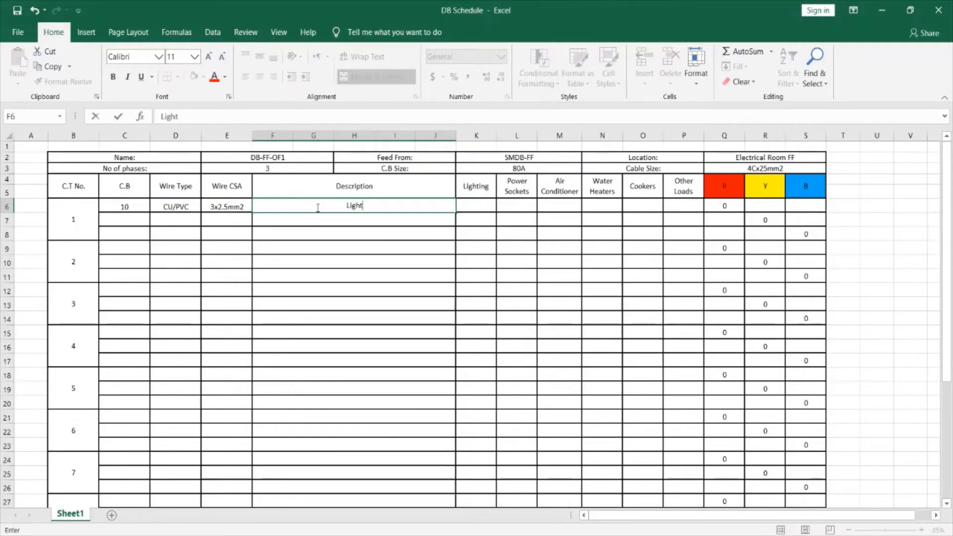
pyautogui.press('BackSpace')
pyautogui.press('BackSpace')
pyautogui.press('BackSpace')
pyautogui.press('BackSpace')
pyautogui.press('BackSpace')
pyautogui.write('15 No of lights (Office ')
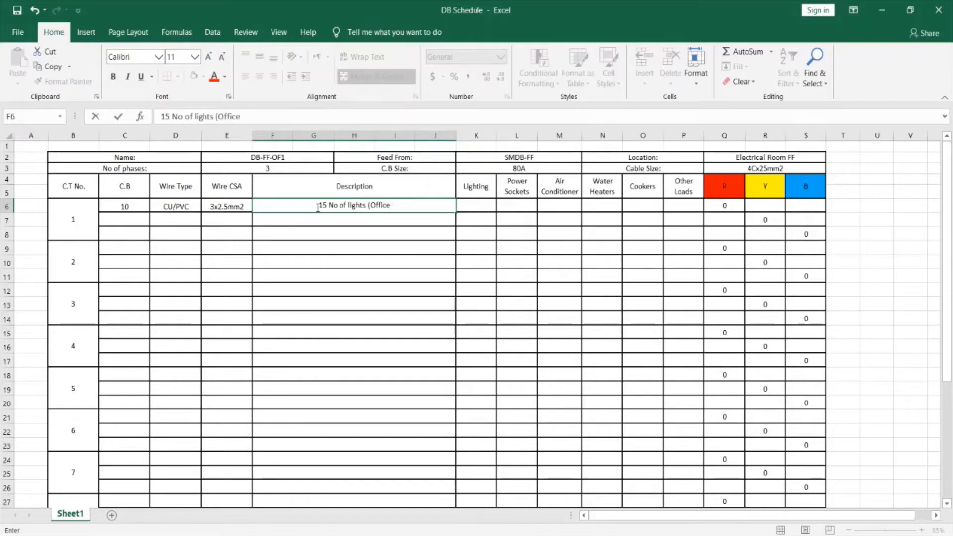
pyautogui.write('1)')
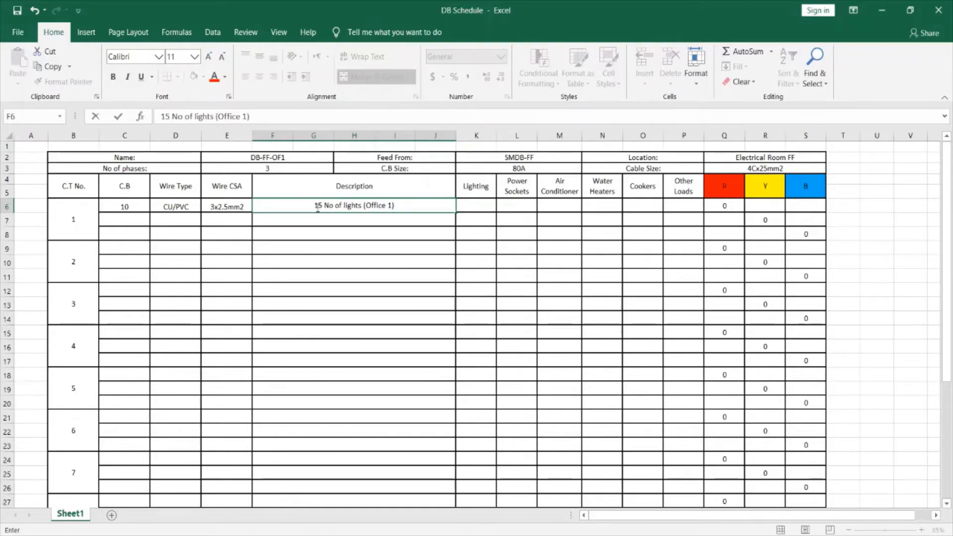
pyautogui.click(410, 220)
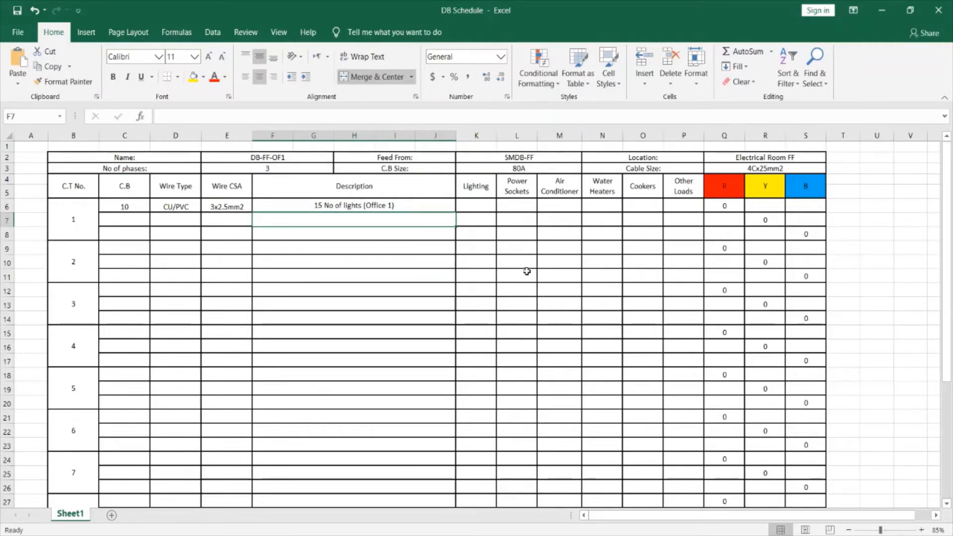
# Enter a 570 lighting load for circuit 1's first row
pyautogui.click(487, 204)
pyautogui.write('570')
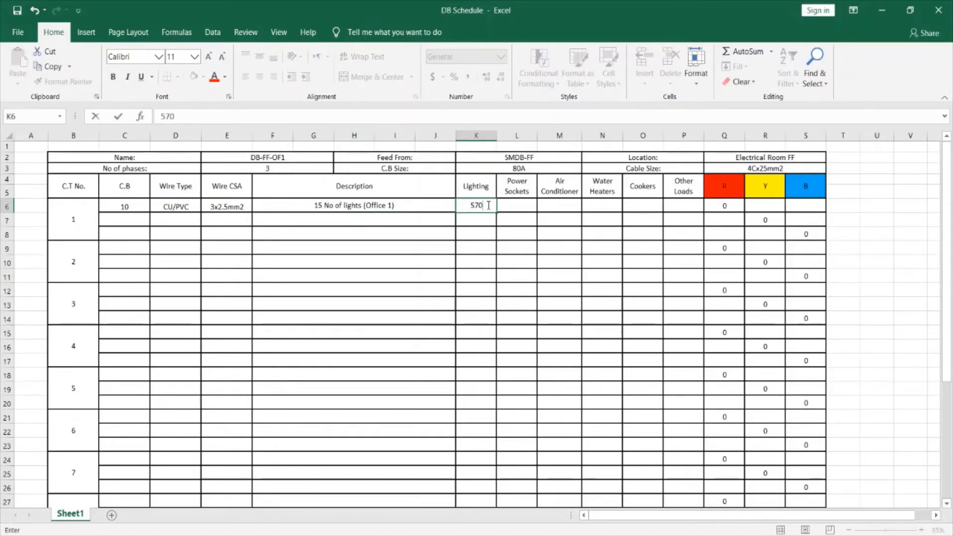
pyautogui.press('Return')
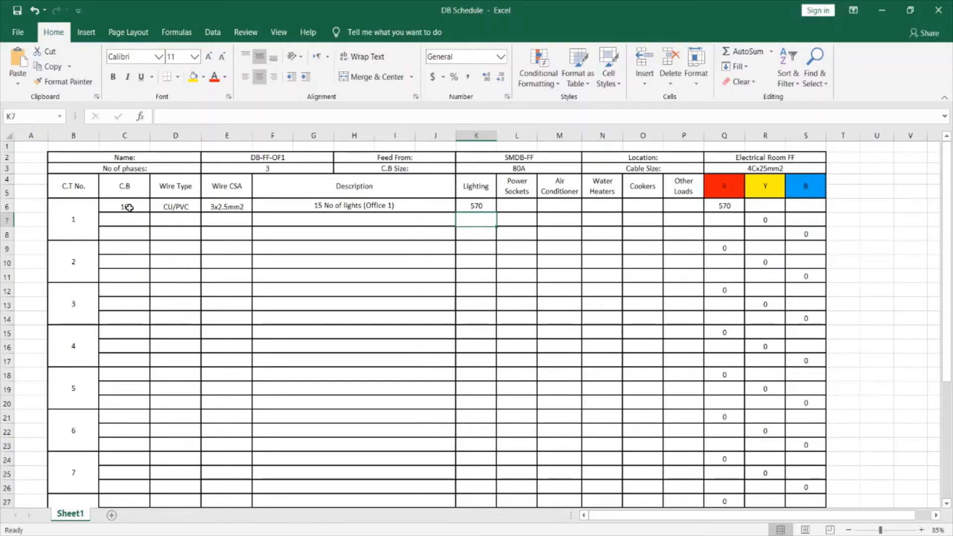
# Copy circuit 1's first-row entries into its second and third rows
pyautogui.moveTo(128, 207); pyautogui.dragTo(469, 202)
pyautogui.hotkey('ctrl', 'c')
pyautogui.click(121, 222)
pyautogui.hotkey('ctrl', 'v')
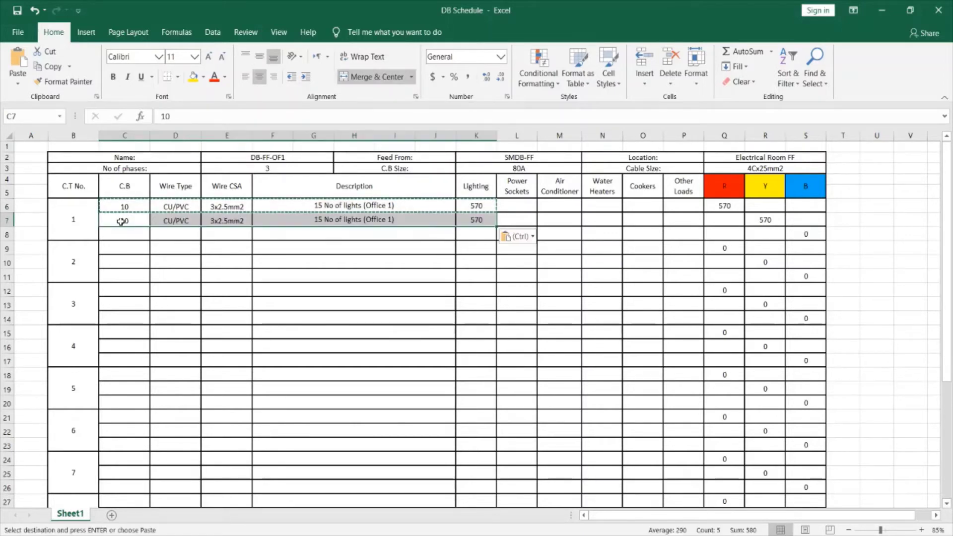
pyautogui.click(124, 233)
pyautogui.hotkey('ctrl', 'v')
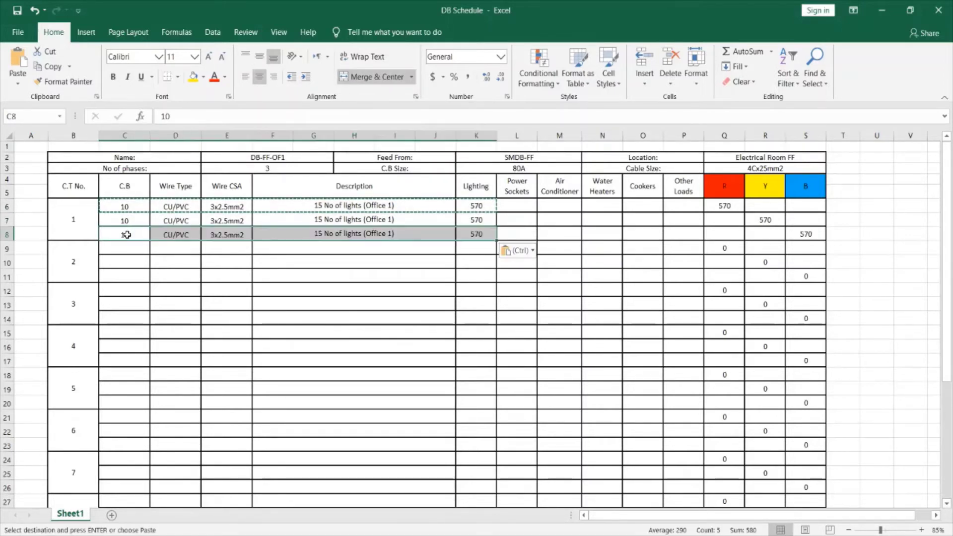
pyautogui.click(505, 219)
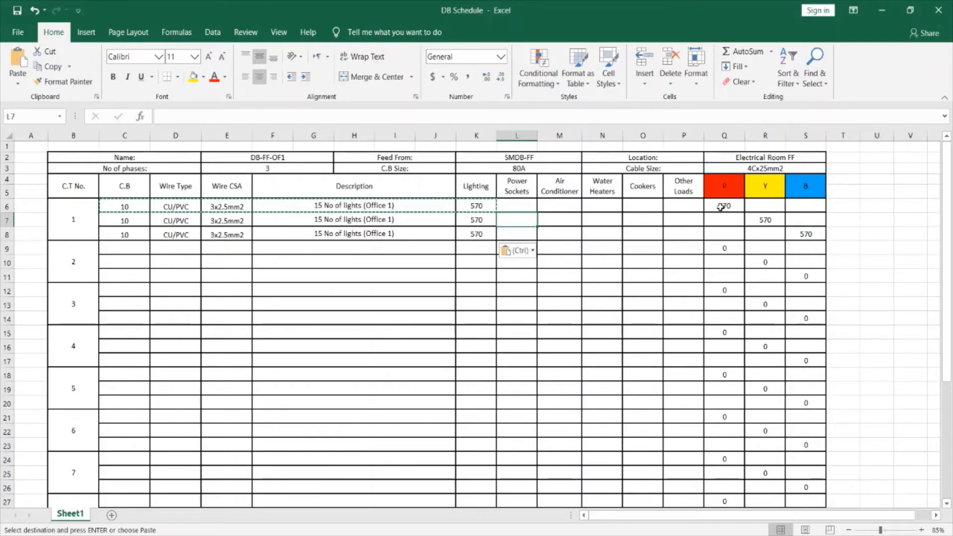
# Review the schedule totals, then bring AutoCAD's Power Plan 1-5 drawing forward
pyautogui.scroll(-12, 720, 208)
pyautogui.scroll(8, 721, 208)
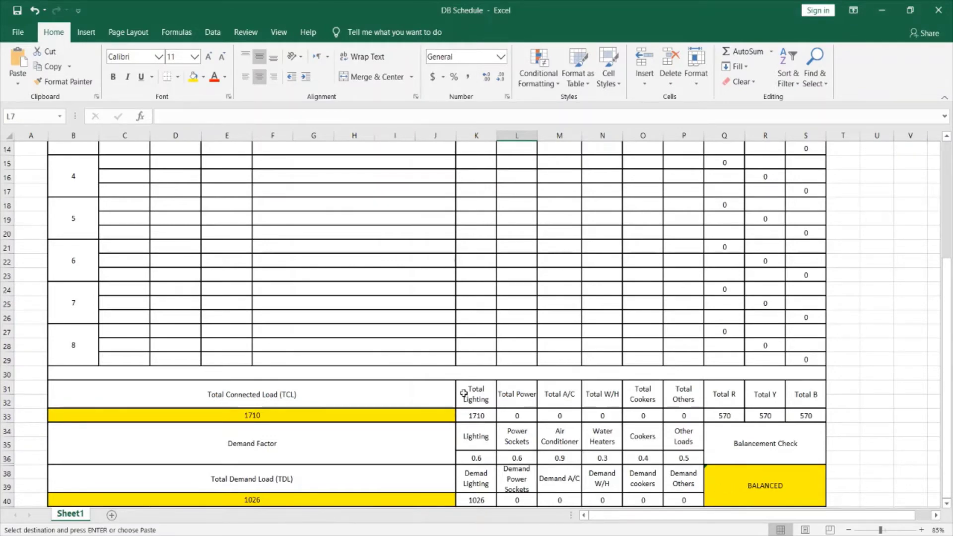
pyautogui.scroll(5, 466, 387)
pyautogui.scroll(-4, 472, 306)
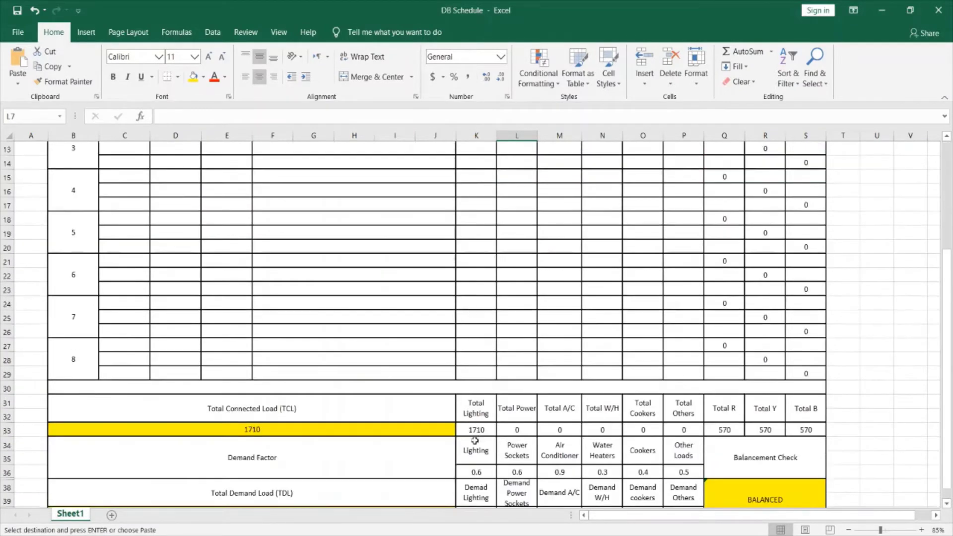
pyautogui.scroll(-4, 469, 347)
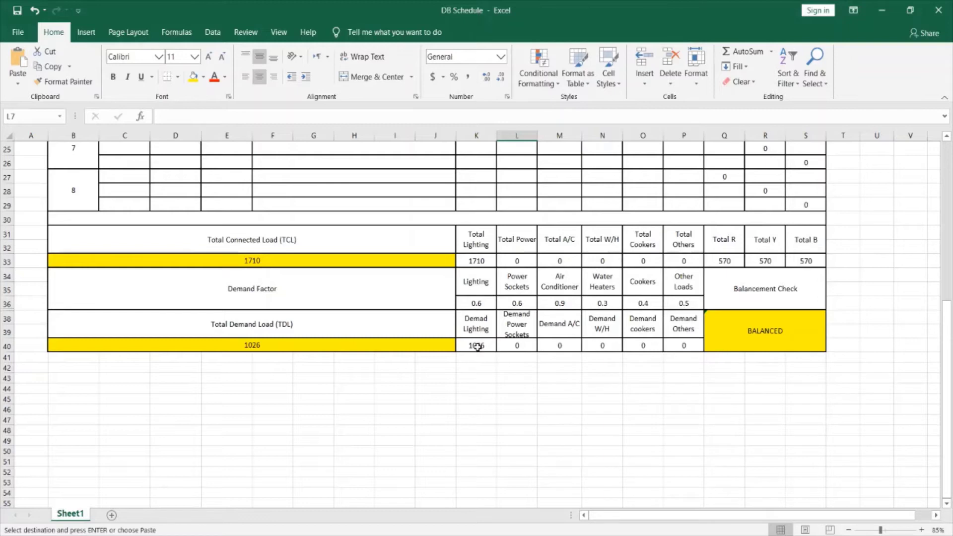
pyautogui.scroll(8, 477, 346)
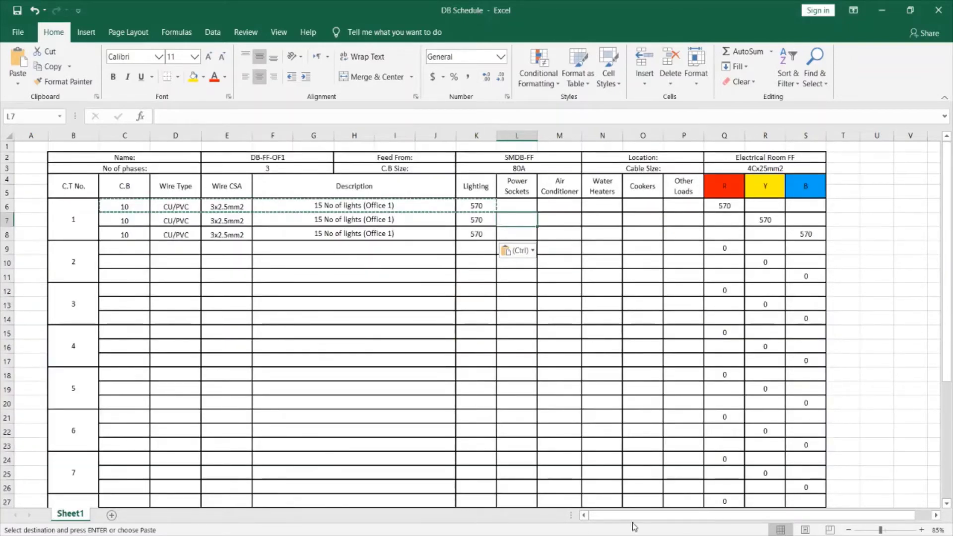
pyautogui.moveTo(629, 533)
pyautogui.click(573, 493)
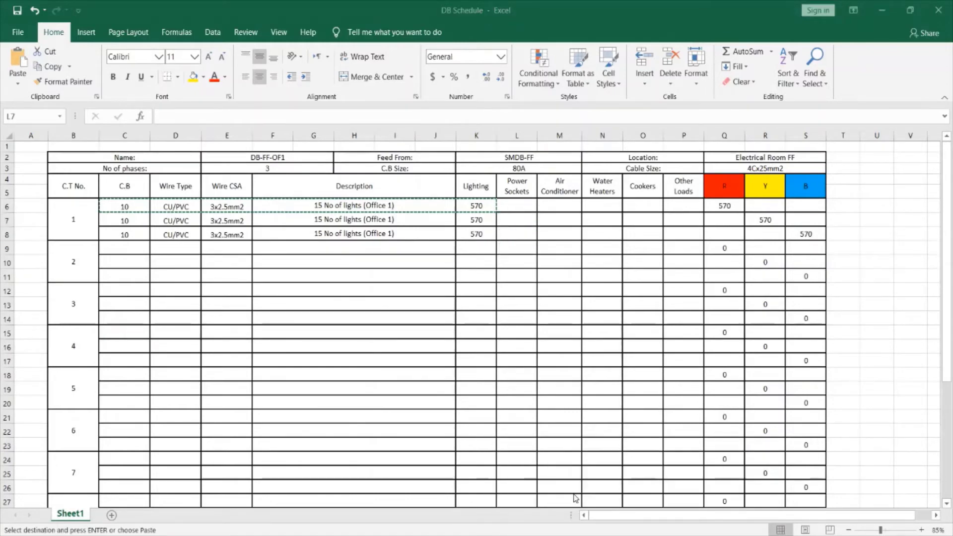
# Zoom and pan around OFFICE-1 to check its RMC socket circuits, then return to Excel
pyautogui.scroll(-5, 510, 325)
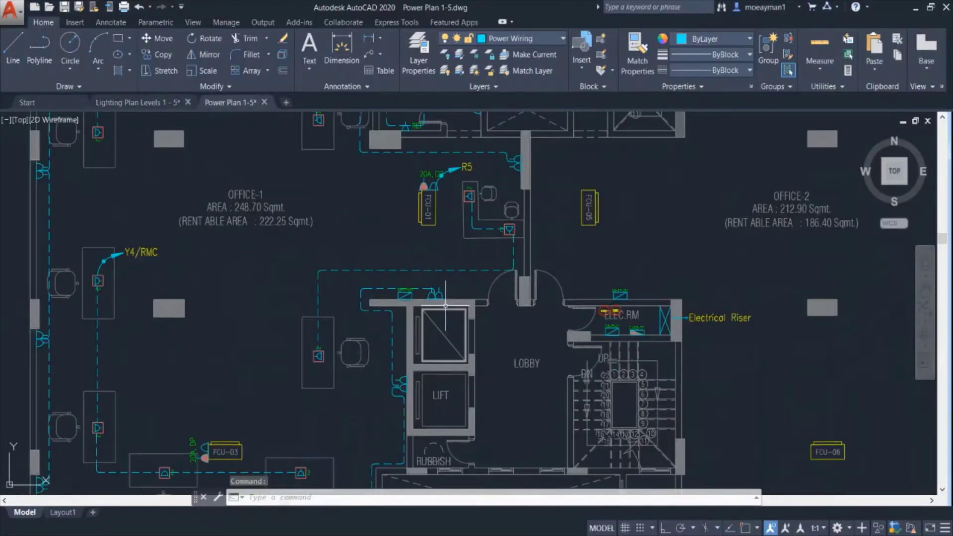
pyautogui.scroll(-2, 382, 305)
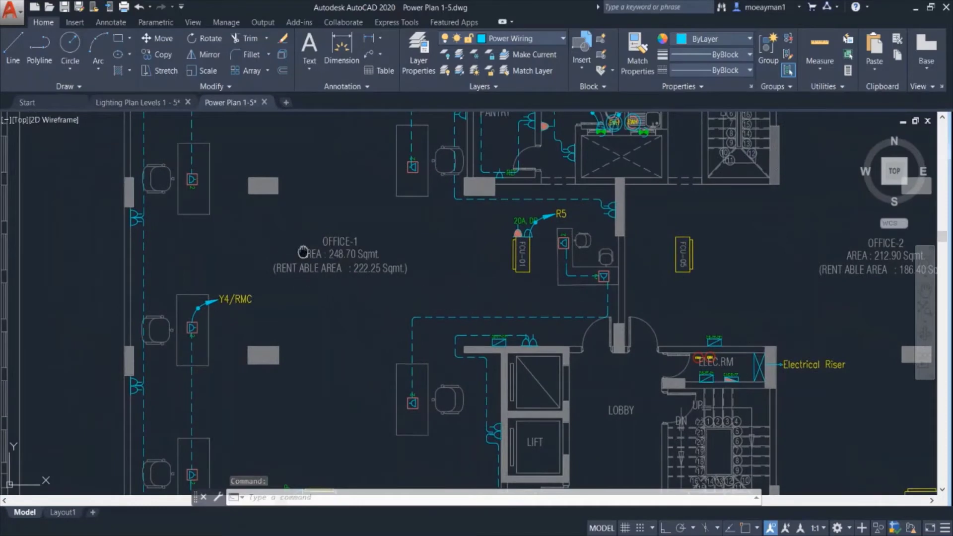
pyautogui.scroll(2, 347, 292)
pyautogui.scroll(-3, 369, 345)
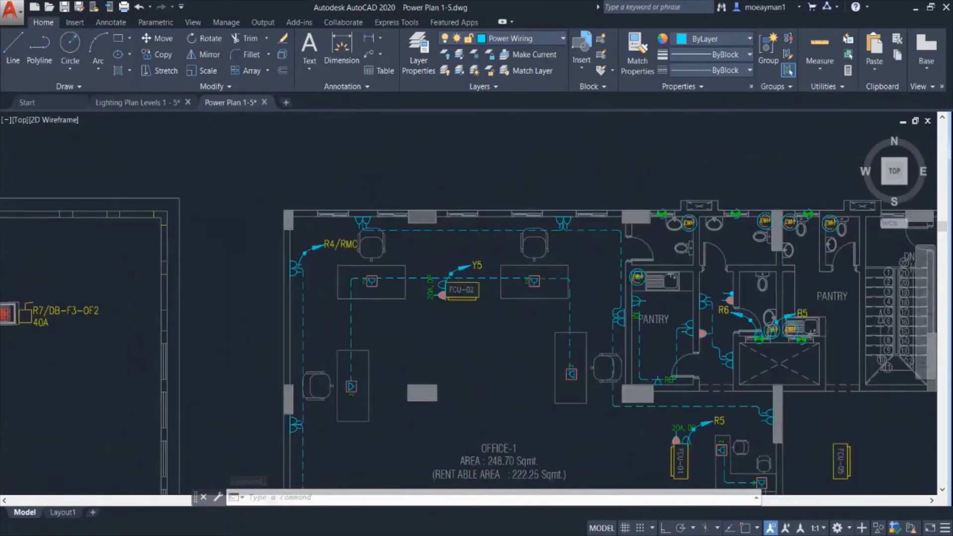
pyautogui.scroll(4, 313, 248)
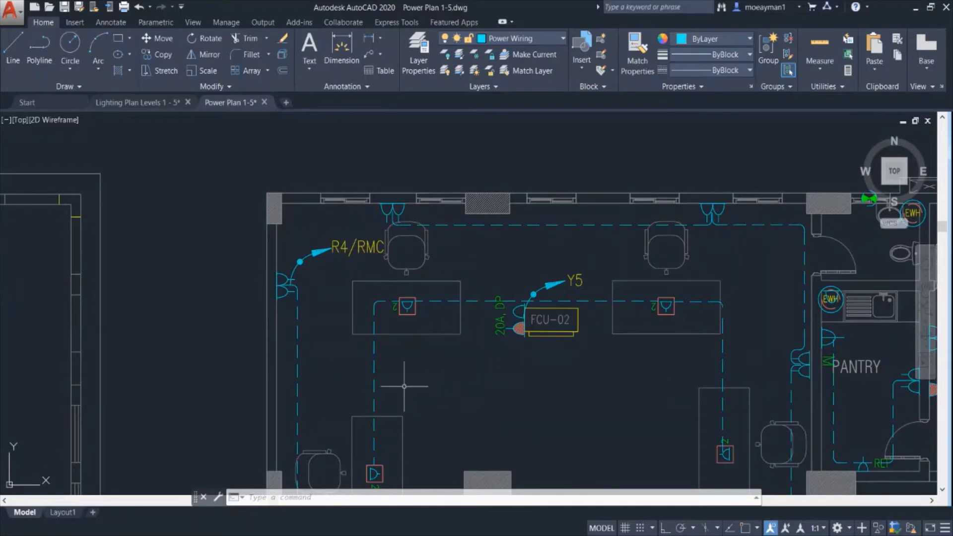
pyautogui.scroll(-3, 350, 321)
pyautogui.moveTo(355, 371); pyautogui.dragTo(358, 222)
pyautogui.scroll(-3, 352, 364)
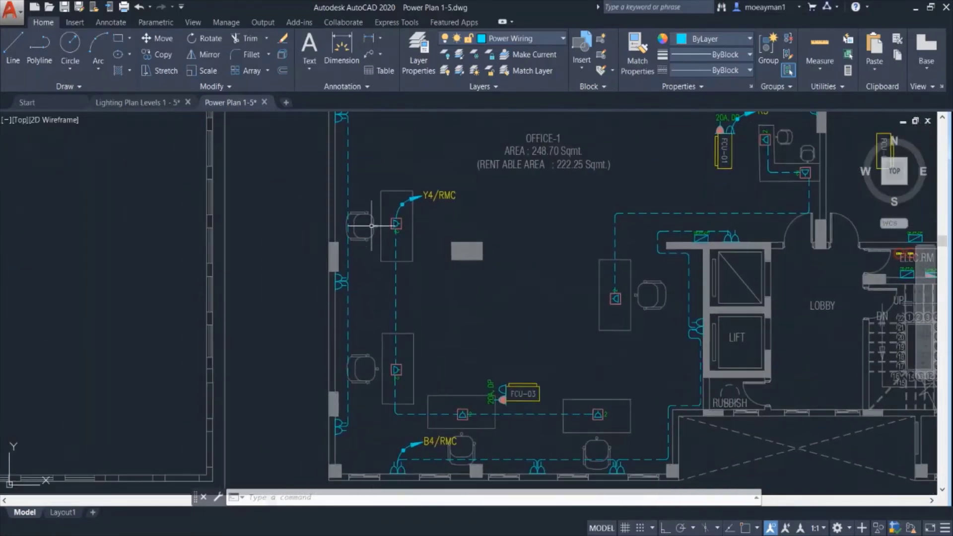
pyautogui.scroll(3, 371, 230)
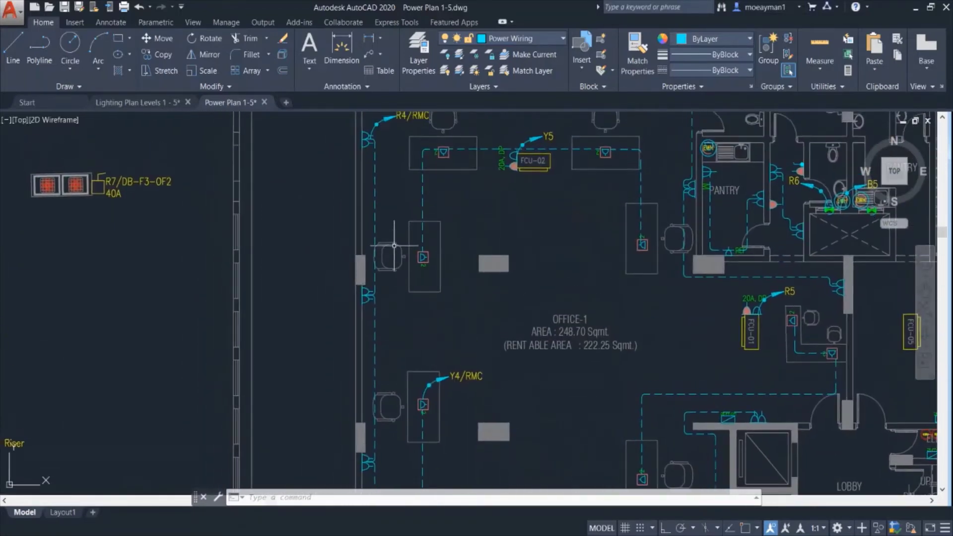
pyautogui.moveTo(393, 246)
pyautogui.mouseDown()
pyautogui.moveTo(371, 254)
pyautogui.moveTo(359, 286)
pyautogui.mouseUp()
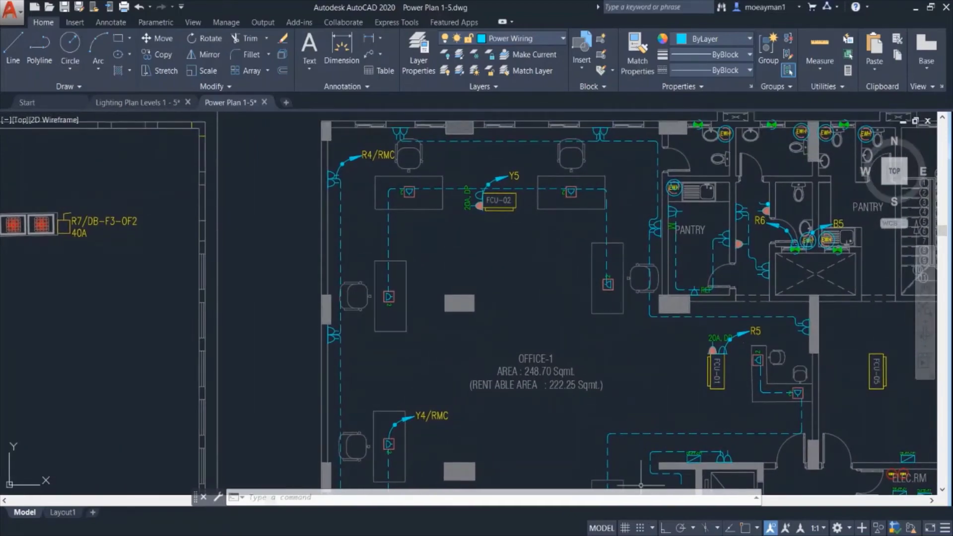
pyautogui.click(660, 491)
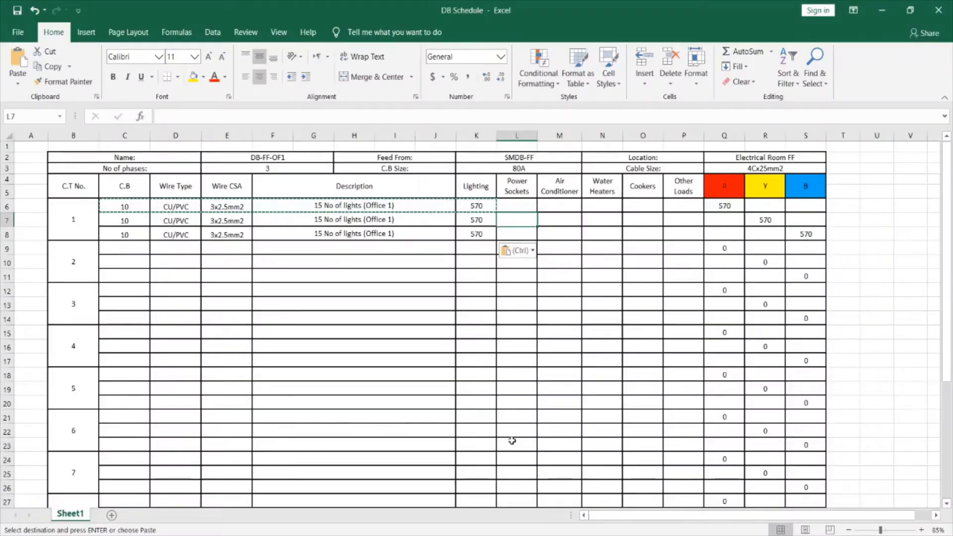
# Enter circuit 4's 32 breaker, CU/PVC wire and 4x4mm2+2x2.5mm2 cable, widening column E to fit
pyautogui.click(76, 339)
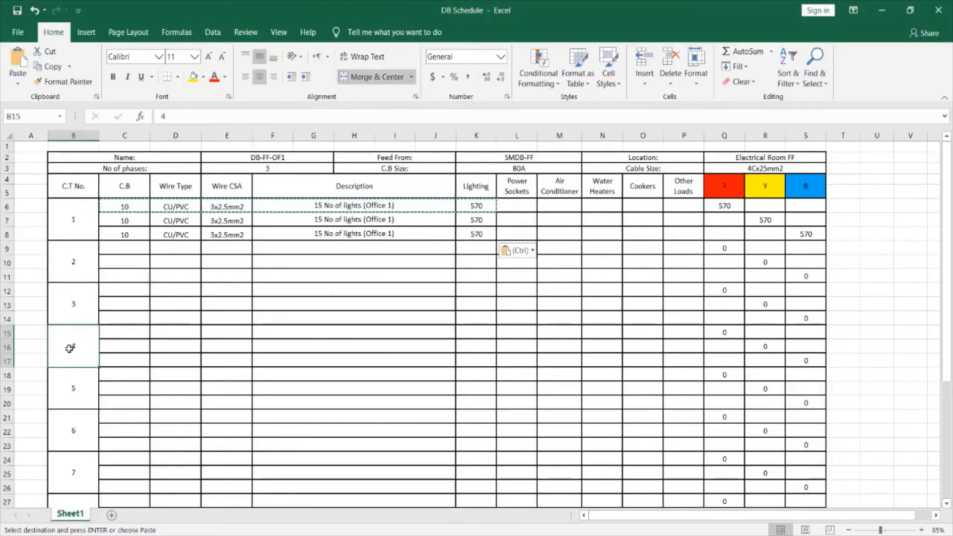
pyautogui.click(116, 332)
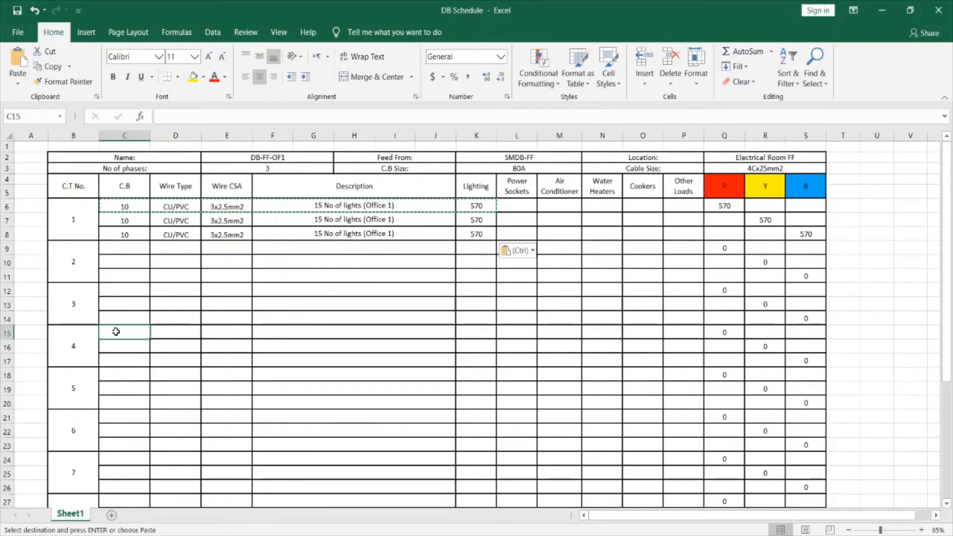
pyautogui.write('32')
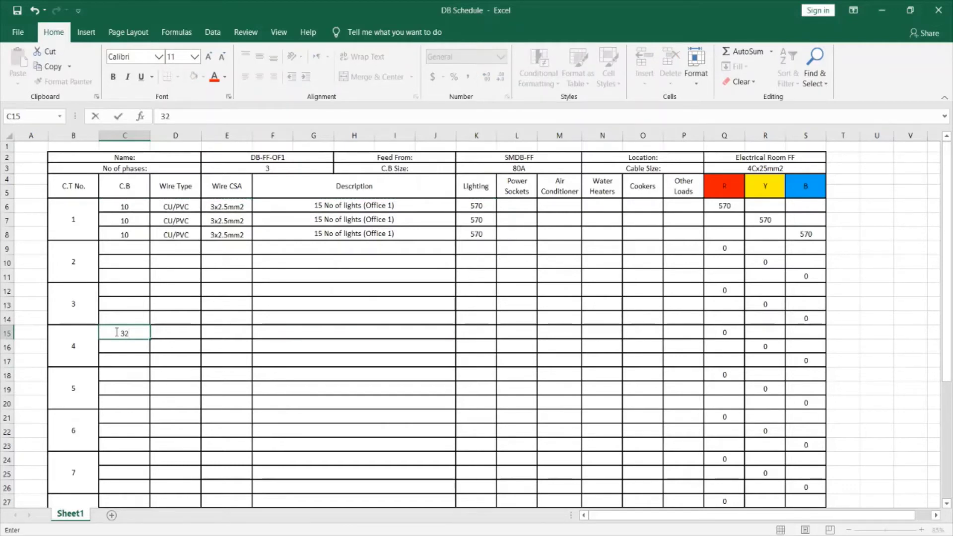
pyautogui.click(161, 330)
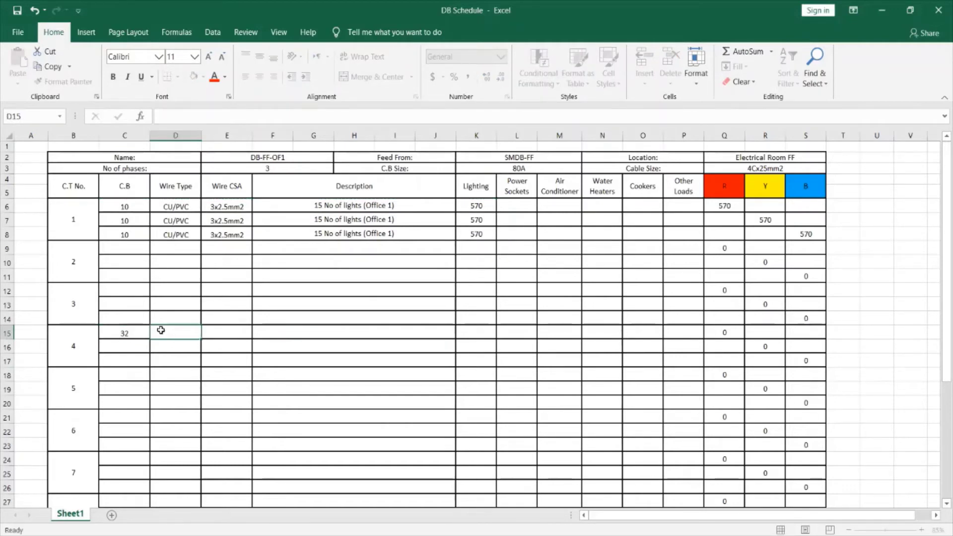
pyautogui.write('CU')
pyautogui.press('Tab')
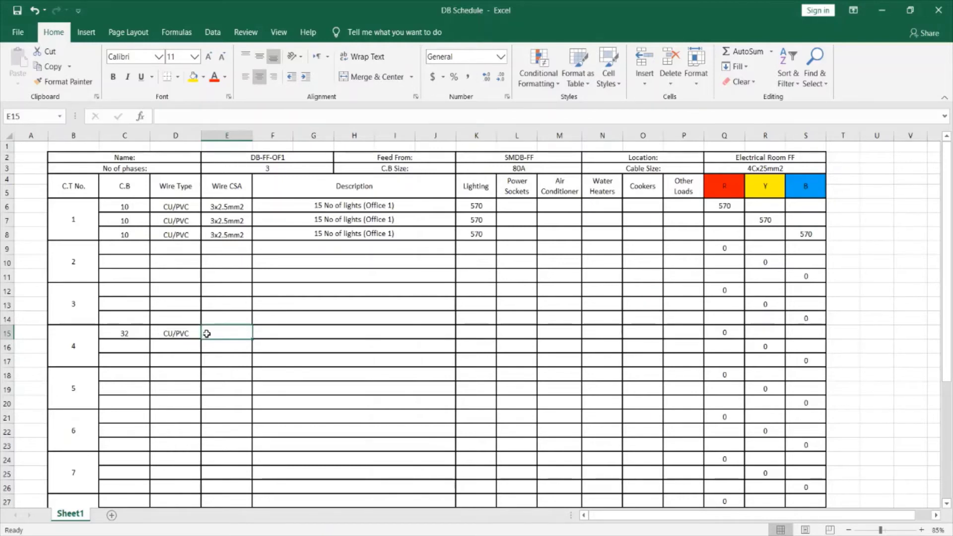
pyautogui.write('4')
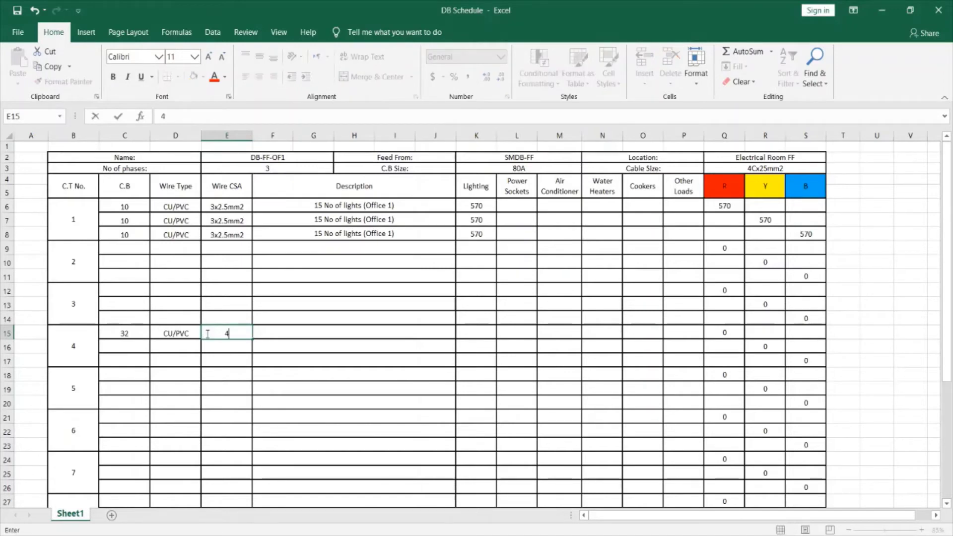
pyautogui.write('x4mm2+2x2.5mm')
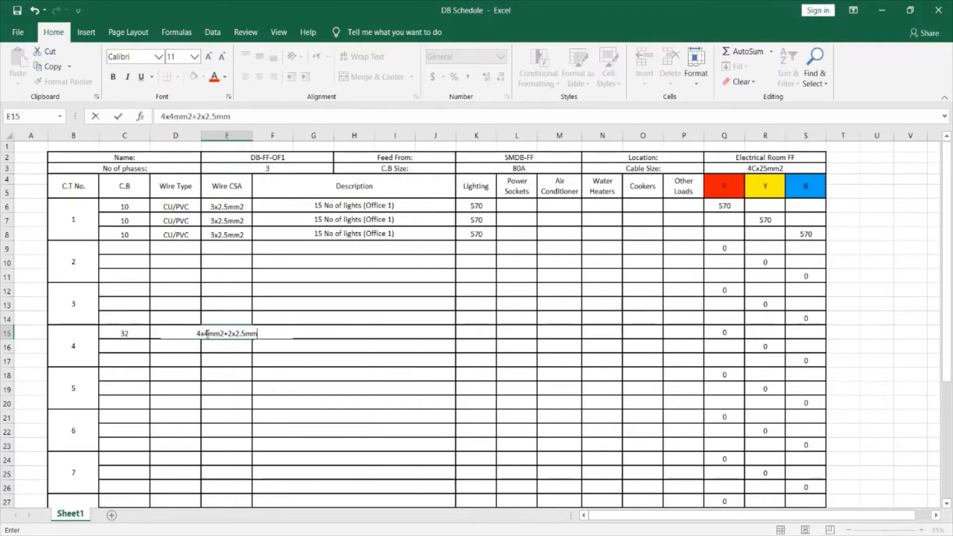
pyautogui.write('2')
pyautogui.click(248, 358)
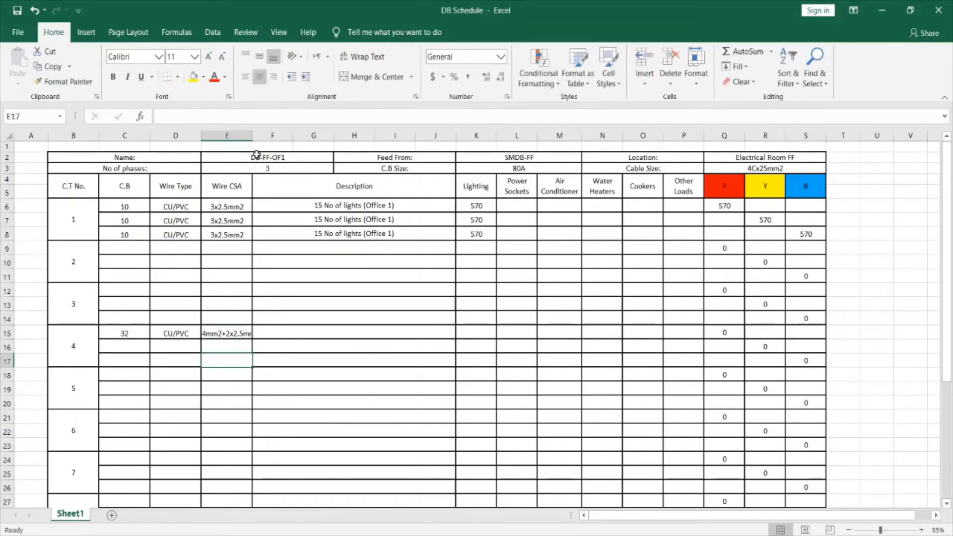
pyautogui.moveTo(253, 135); pyautogui.dragTo(260, 134)
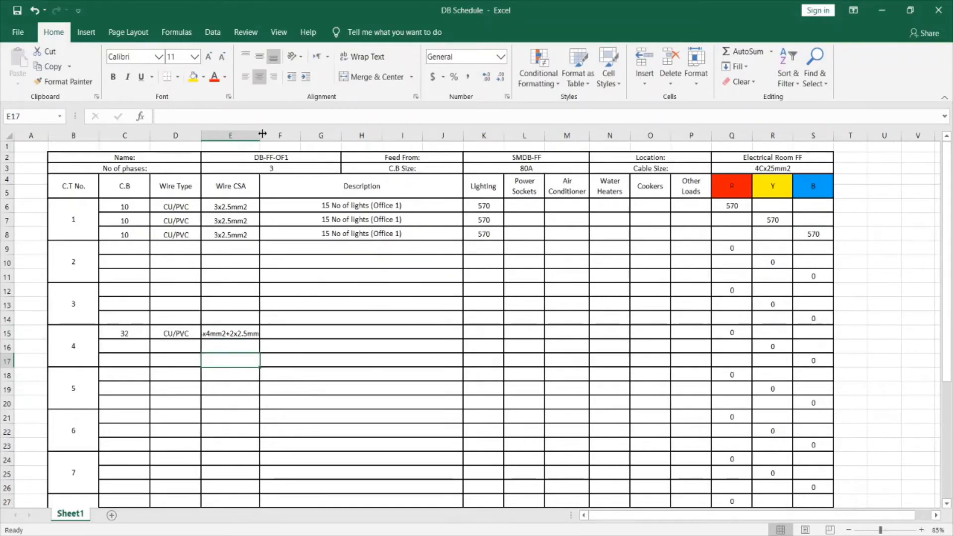
pyautogui.moveTo(262, 133); pyautogui.dragTo(268, 134)
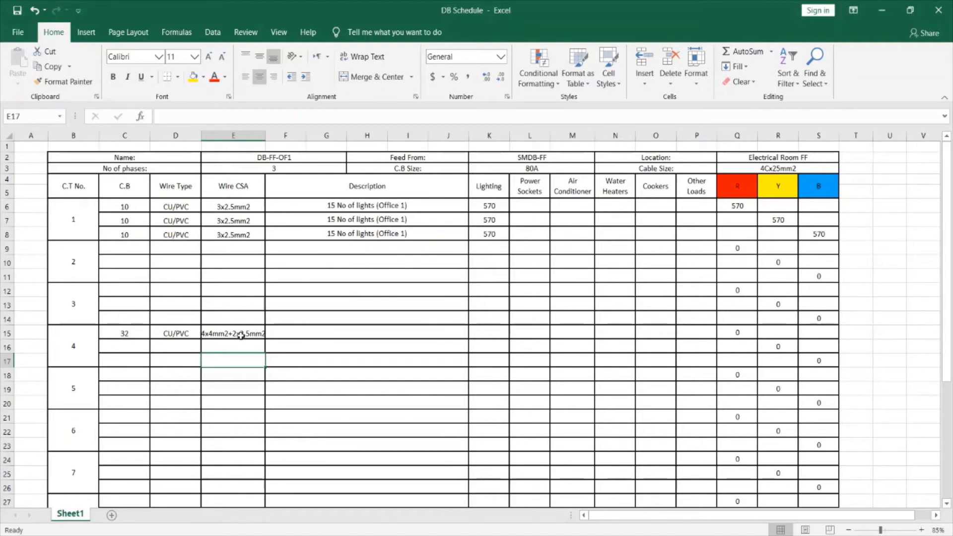
# Describe circuit 4 as 'RMC - 8NO Sockets (Office 1)' with an 800 power-socket load
pyautogui.click(286, 332)
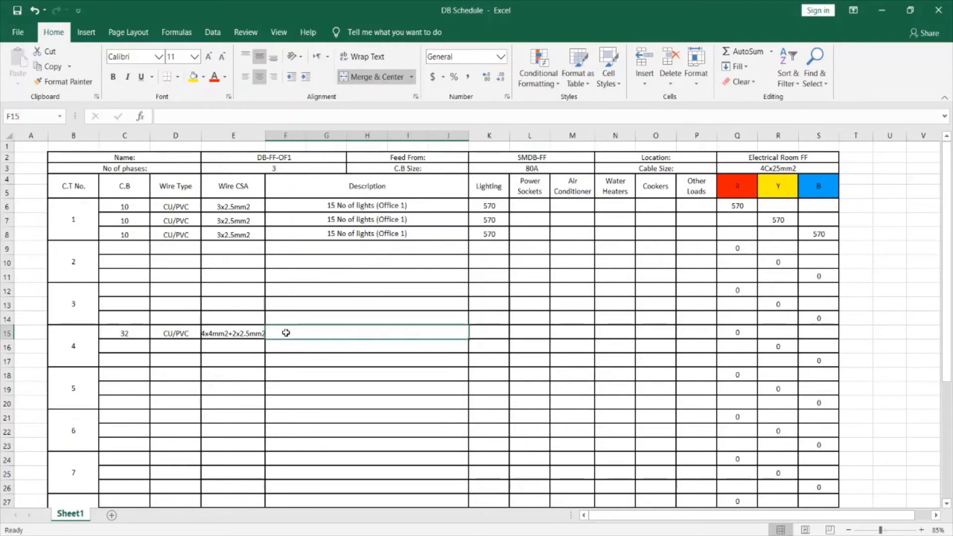
pyautogui.write('RMC')
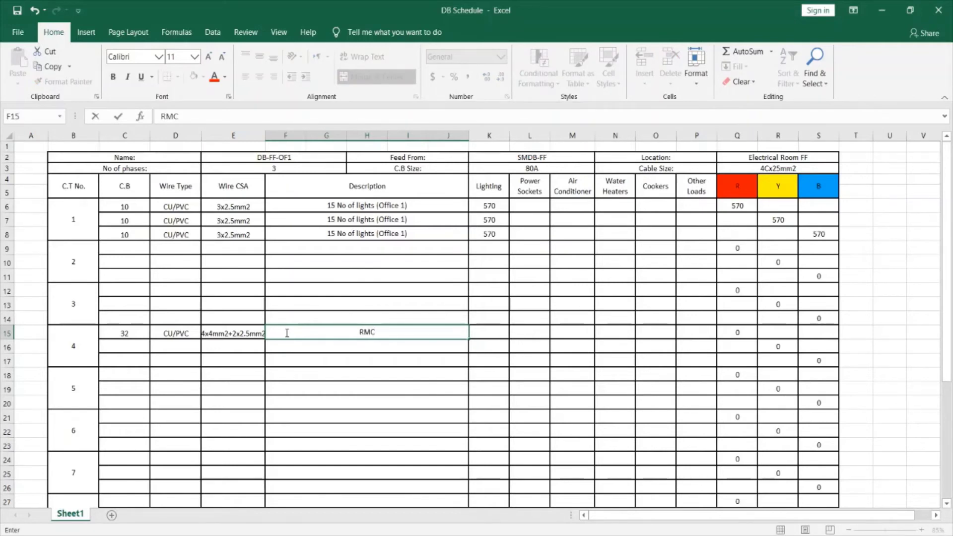
pyautogui.write(' - 8NO Sockets ')
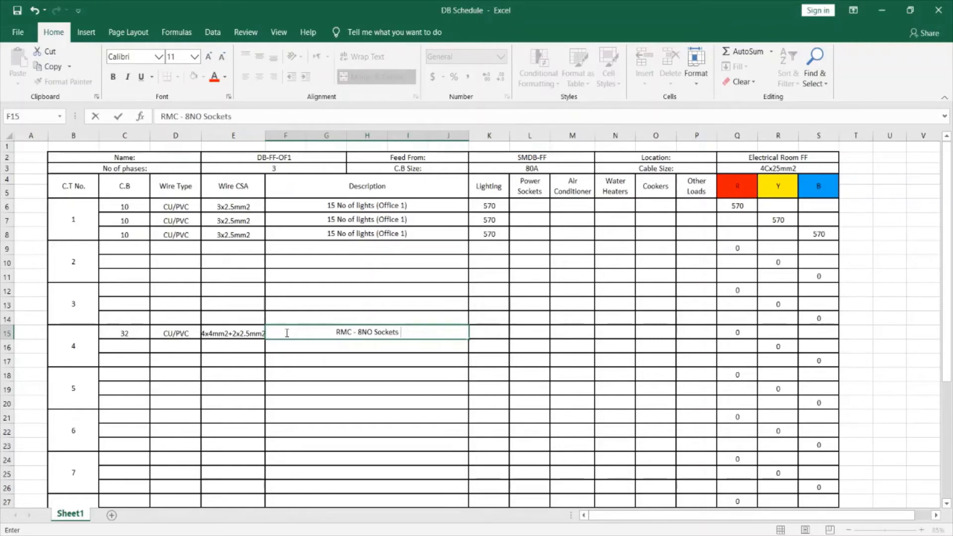
pyautogui.write('(Office 1)')
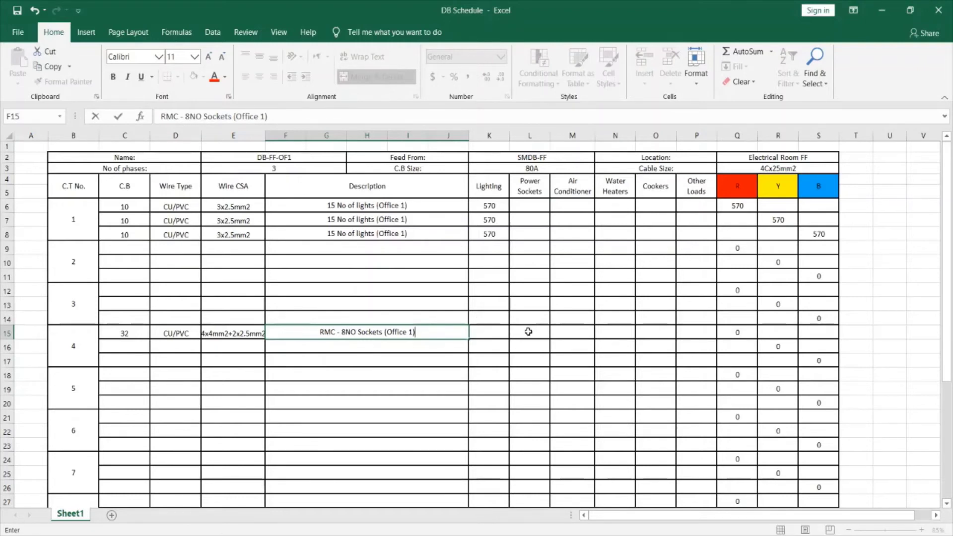
pyautogui.click(528, 332)
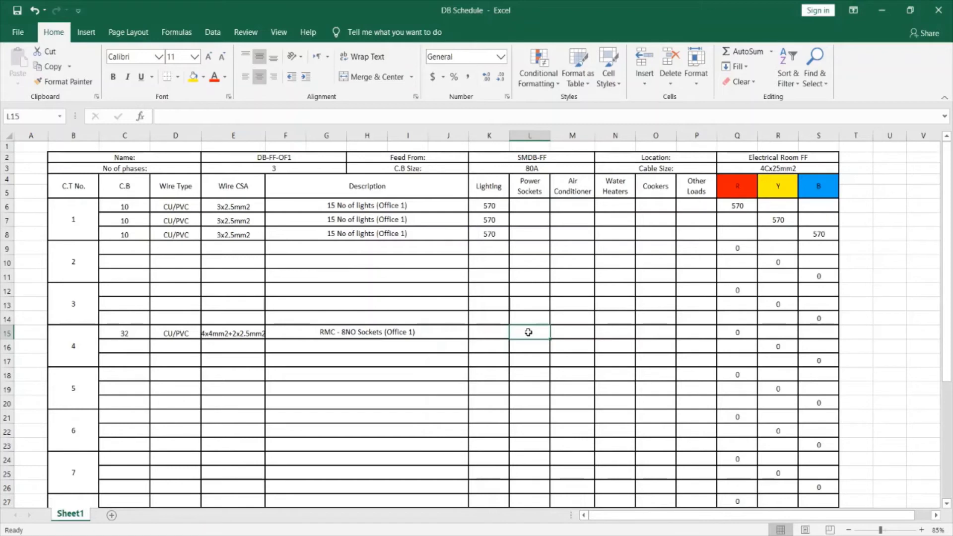
pyautogui.write('800')
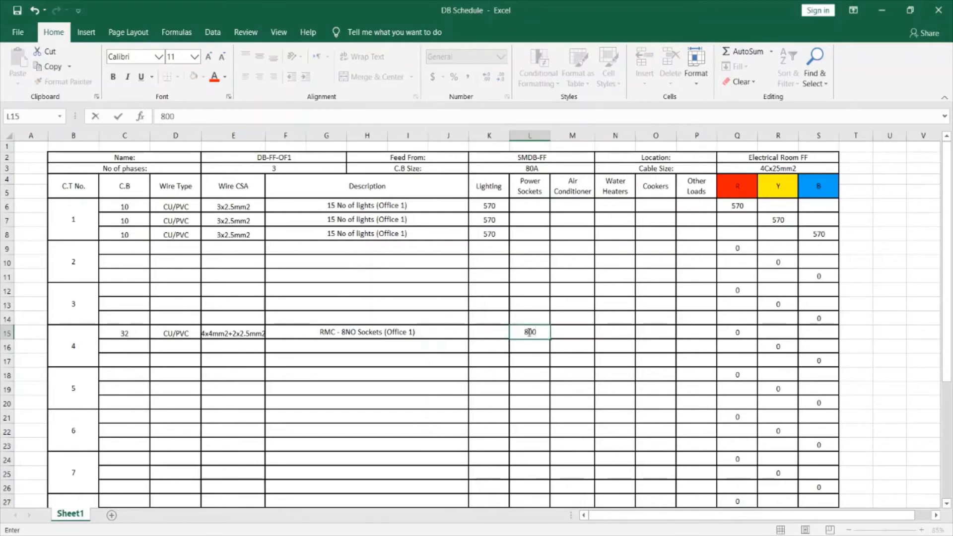
pyautogui.press('Return')
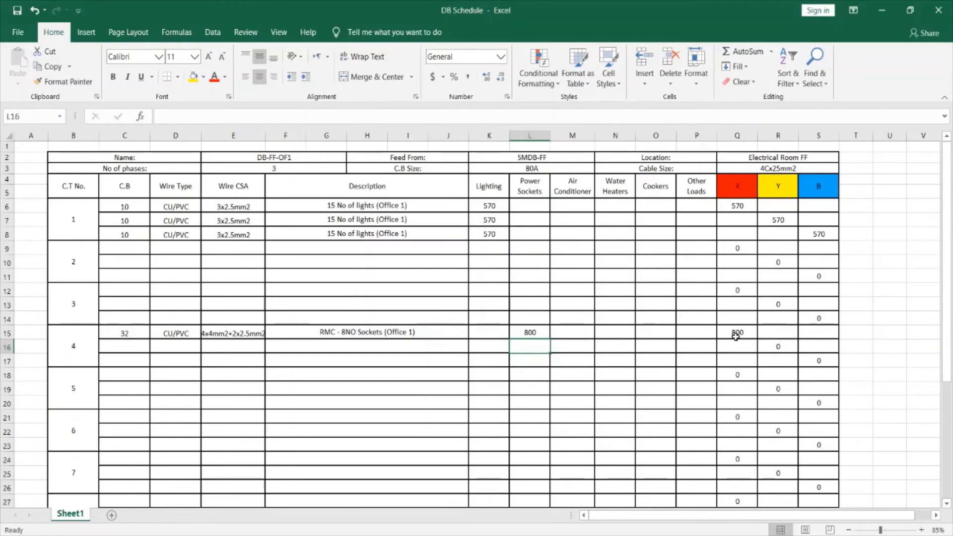
pyautogui.scroll(-4, 535, 334)
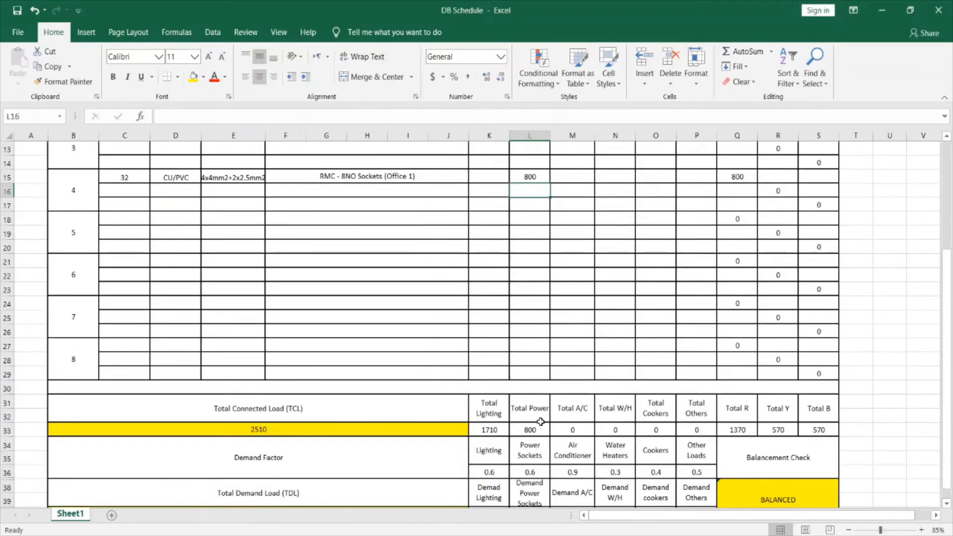
pyautogui.scroll(-4, 543, 482)
pyautogui.scroll(-4, 541, 483)
pyautogui.scroll(4, 512, 288)
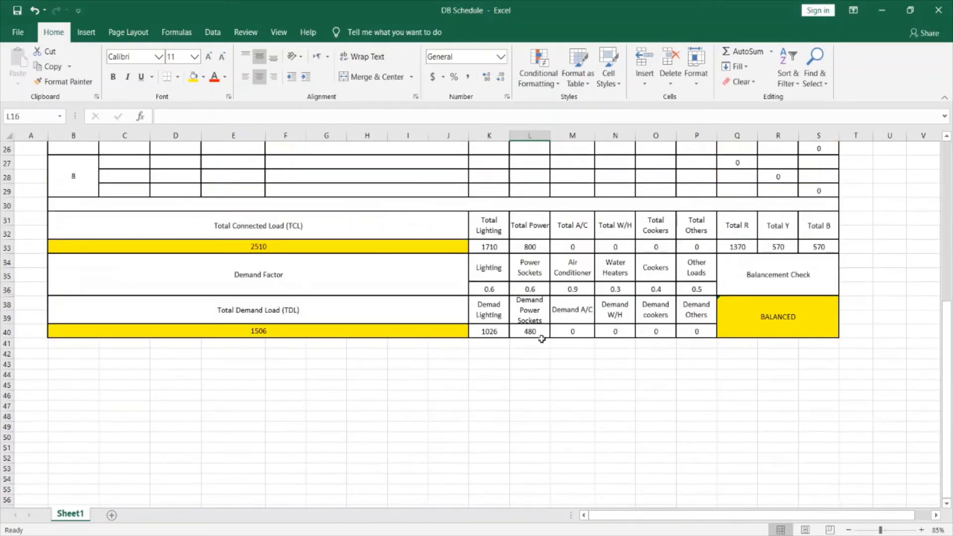
pyautogui.scroll(4, 530, 326)
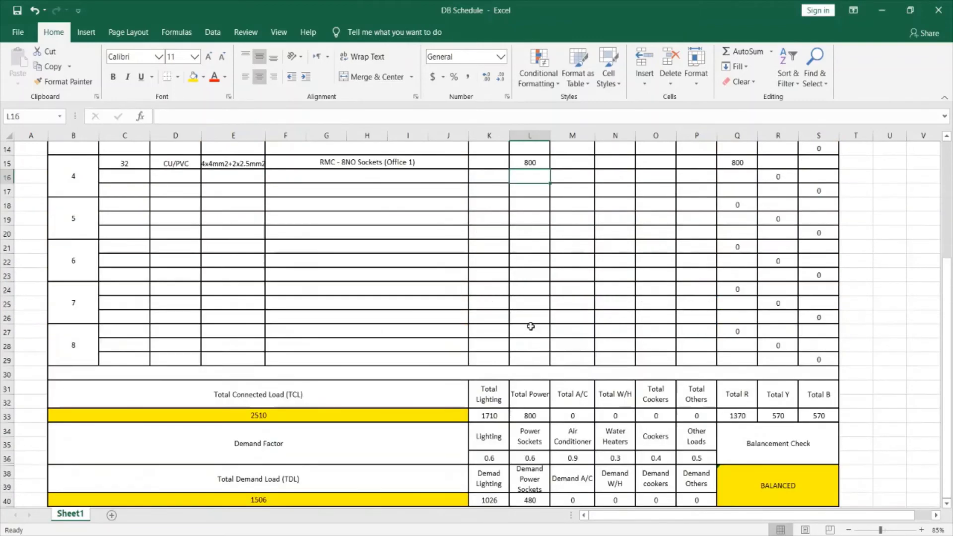
pyautogui.scroll(4, 526, 317)
pyautogui.scroll(-4, 529, 323)
pyautogui.scroll(5, 571, 365)
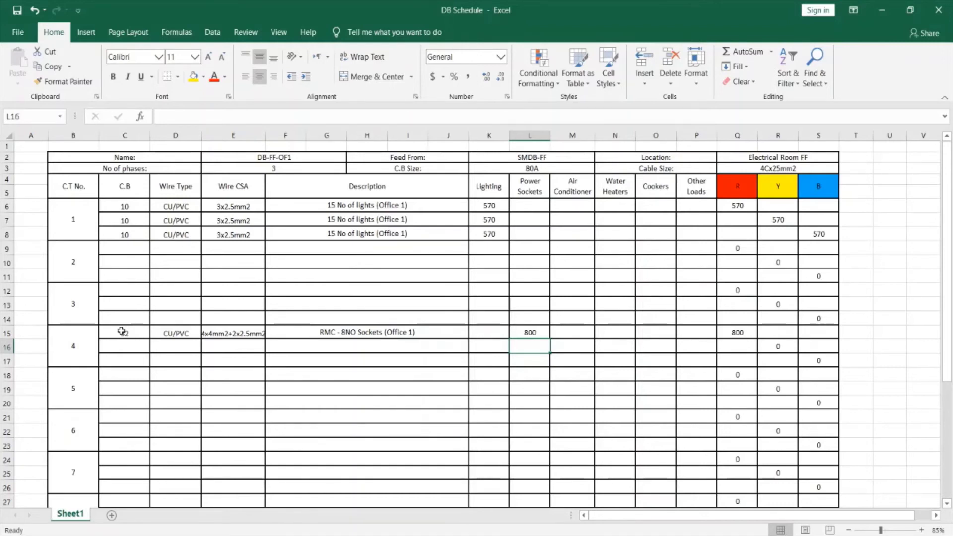
# Change the C15 breaker to 32* and add the footnote '* protected by an RCCB' in B30
pyautogui.doubleClick(121, 331)
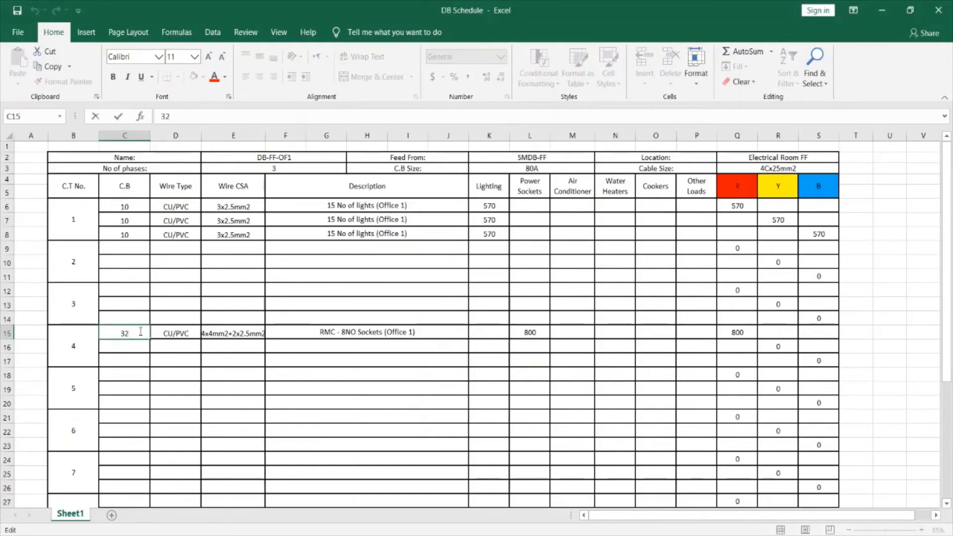
pyautogui.write('"')
pyautogui.scroll(-4, 138, 338)
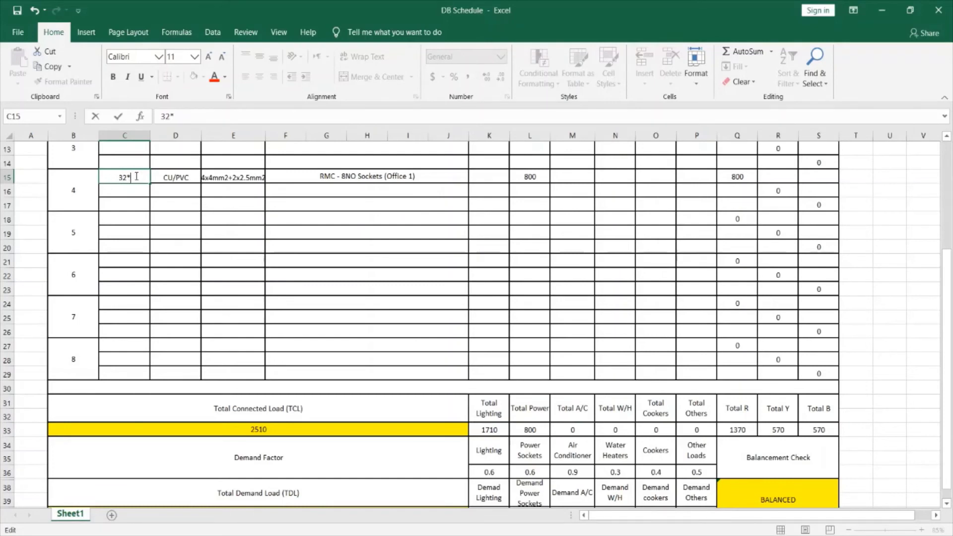
pyautogui.click(85, 386)
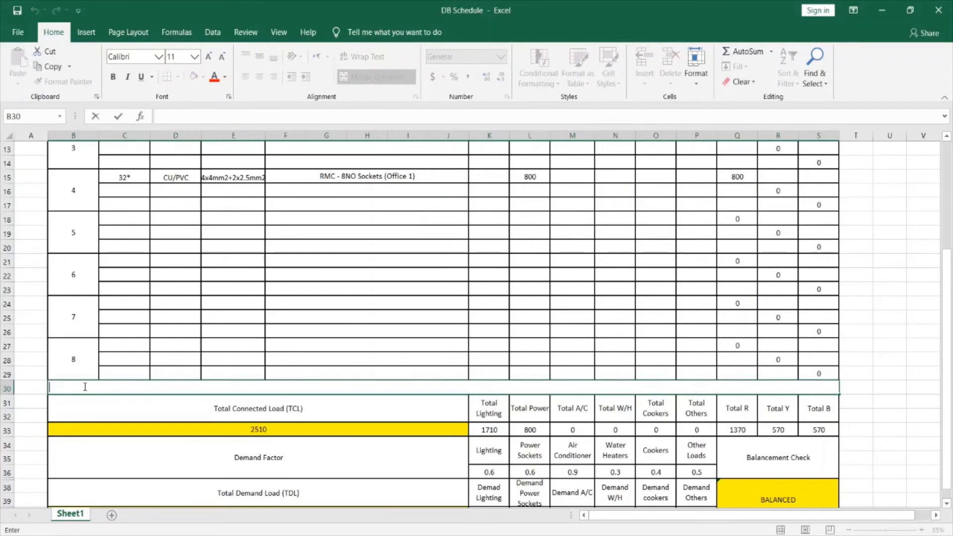
pyautogui.write('* protected by an ')
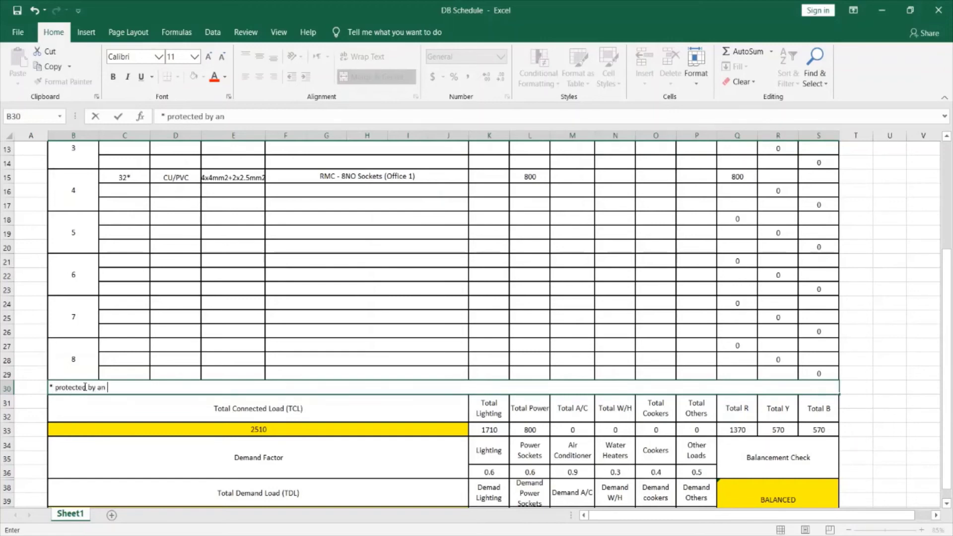
pyautogui.write('RCCB')
pyautogui.press('Return')
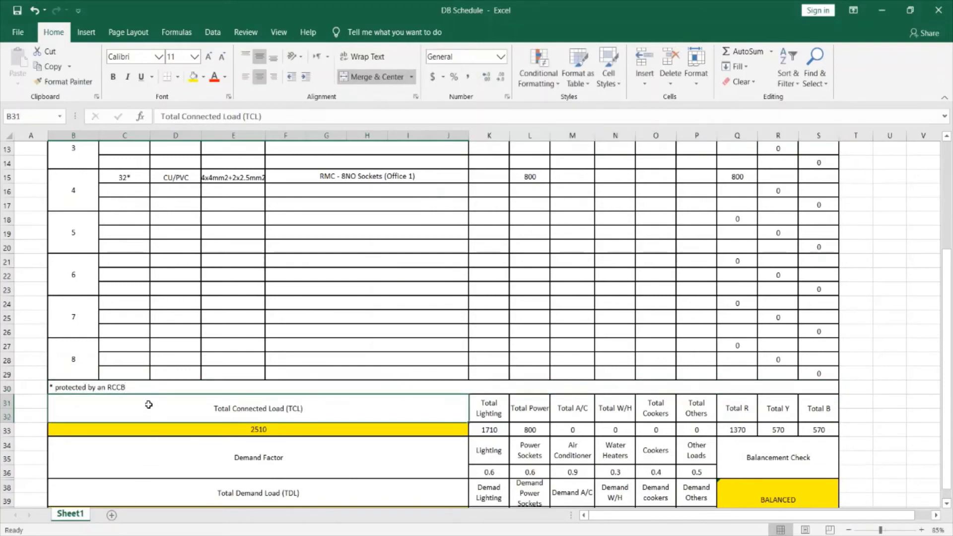
pyautogui.scroll(4, 317, 301)
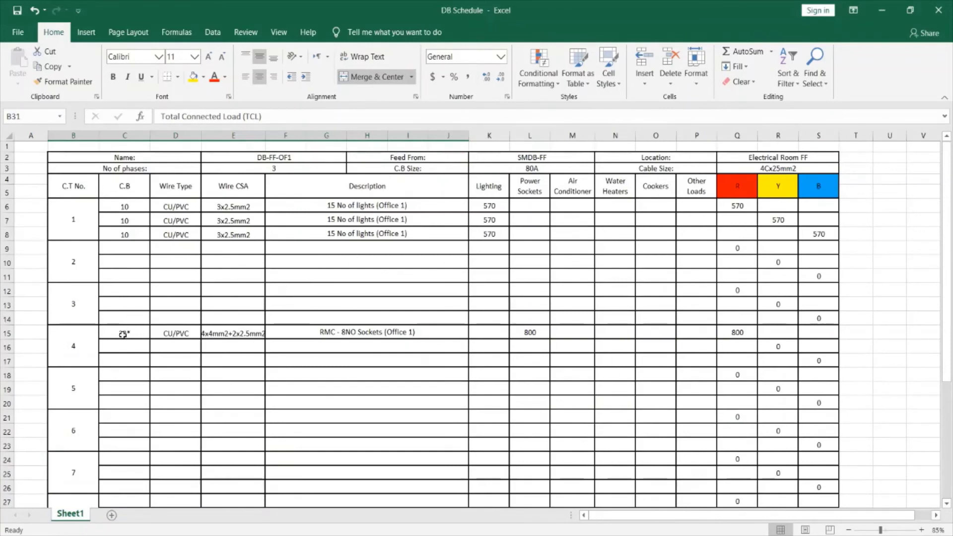
pyautogui.scroll(-4, 133, 332)
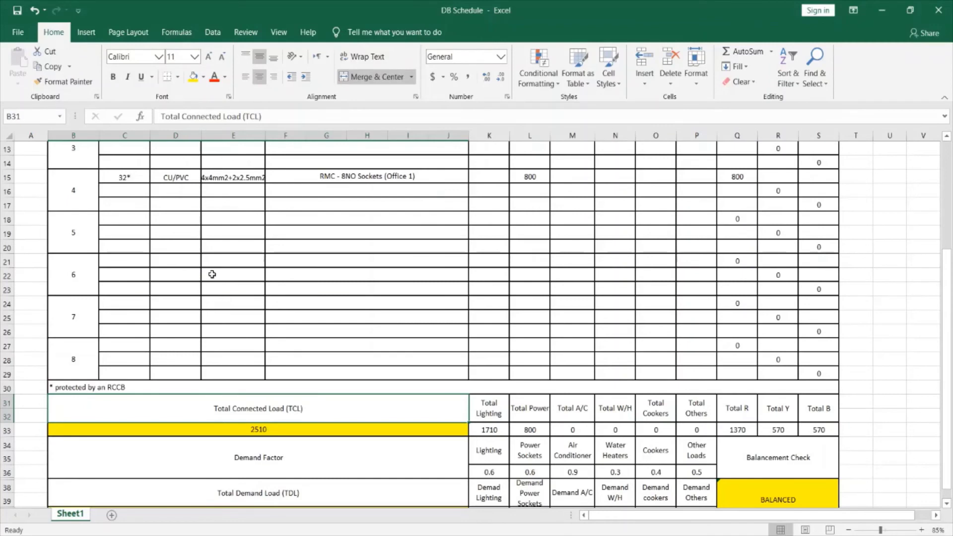
# Copy the DB schedule table B2:S40 and paste it into a new blank worksheet
pyautogui.scroll(-2, 211, 270)
pyautogui.moveTo(49, 150); pyautogui.dragTo(526, 490)
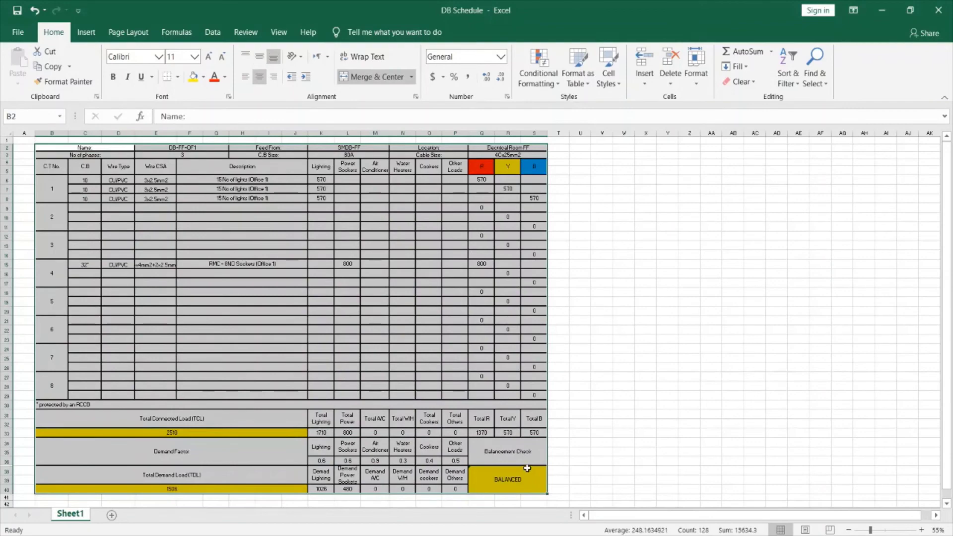
pyautogui.hotkey('ctrl', 'c')
pyautogui.click(112, 515)
pyautogui.hotkey('ctrl', 'v')
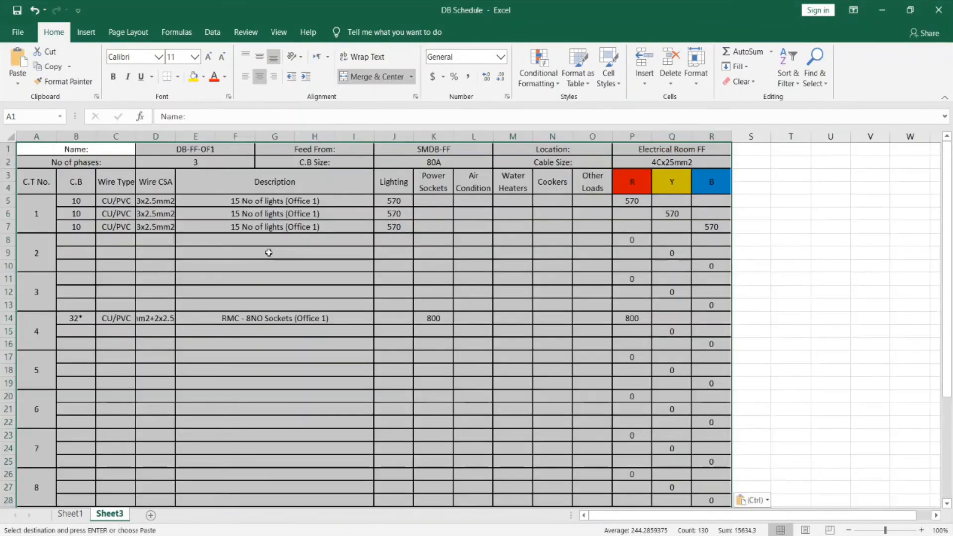
pyautogui.scroll(-4, 270, 247)
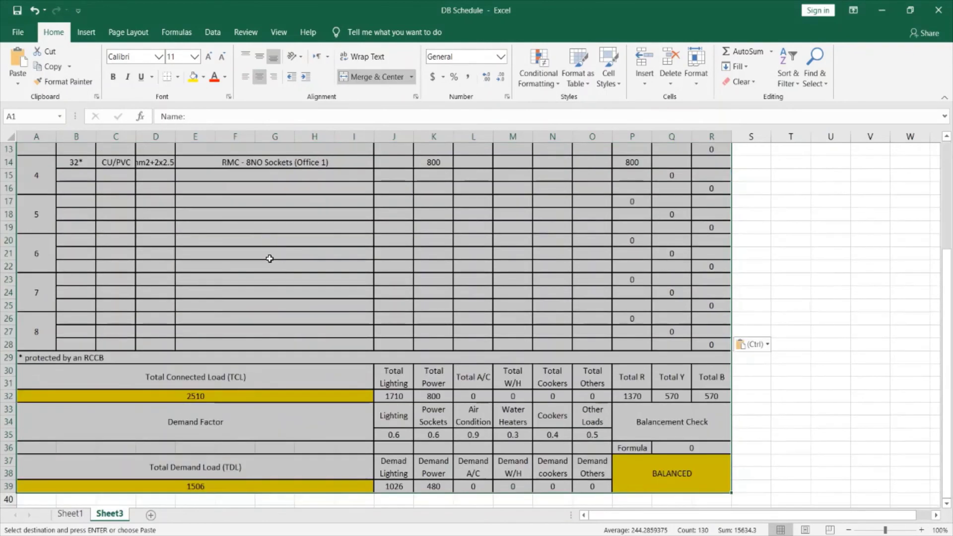
pyautogui.press('ctrl')
pyautogui.press('Escape')
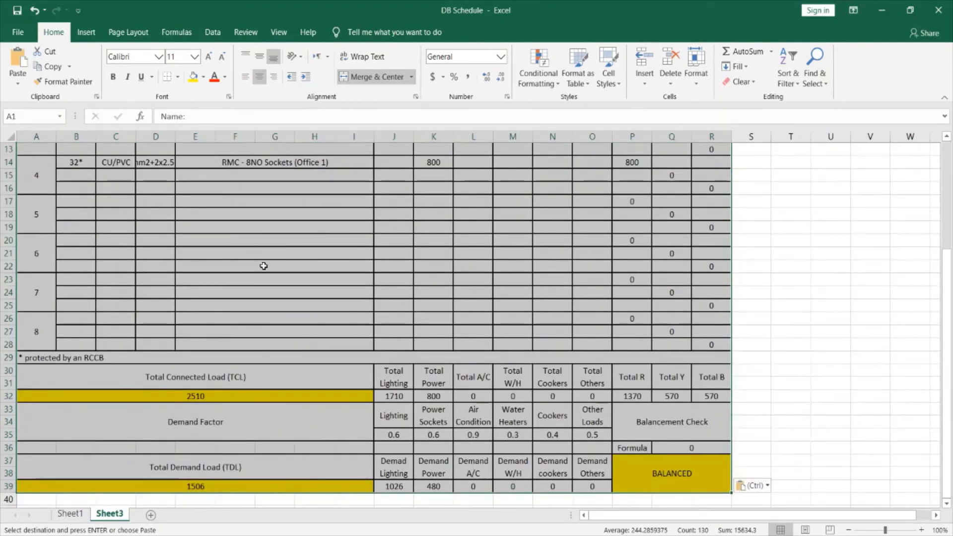
# Rename the new sheet to 'SMDB-FF'
pyautogui.rightClick(118, 516)
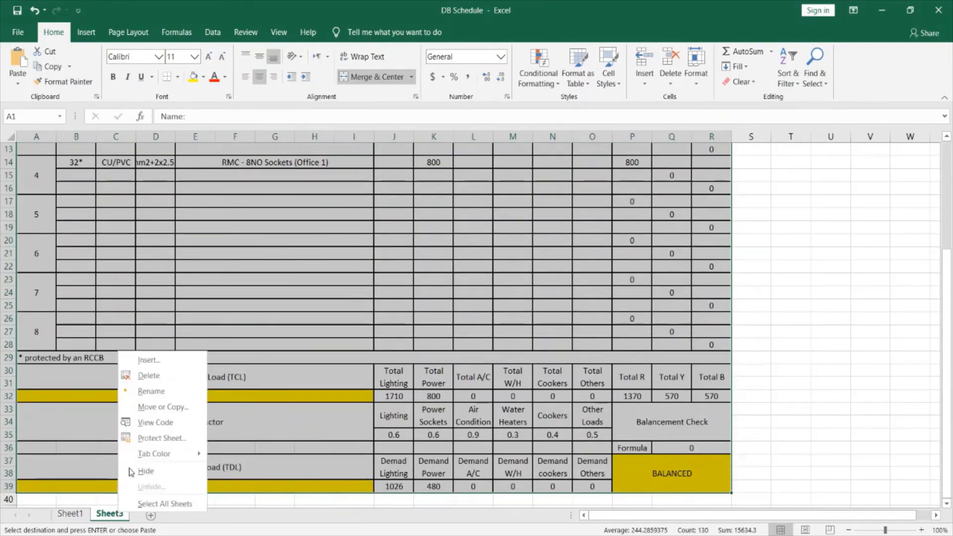
pyautogui.click(144, 389)
pyautogui.write('SMD')
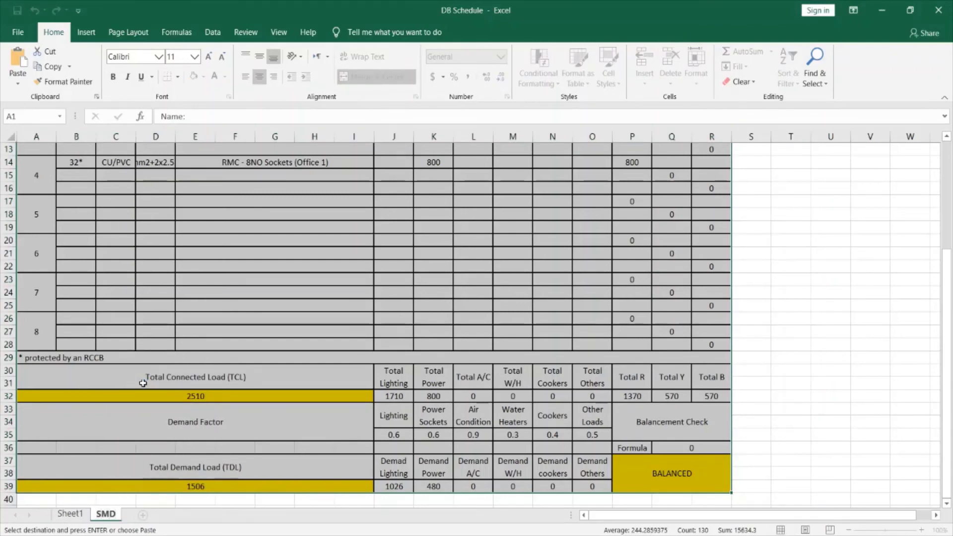
pyautogui.write('B-FF')
# Confirm the SMDB-FF sheet name and merge the circuit-1 C.B cells B5:B7
pyautogui.click(156, 372)
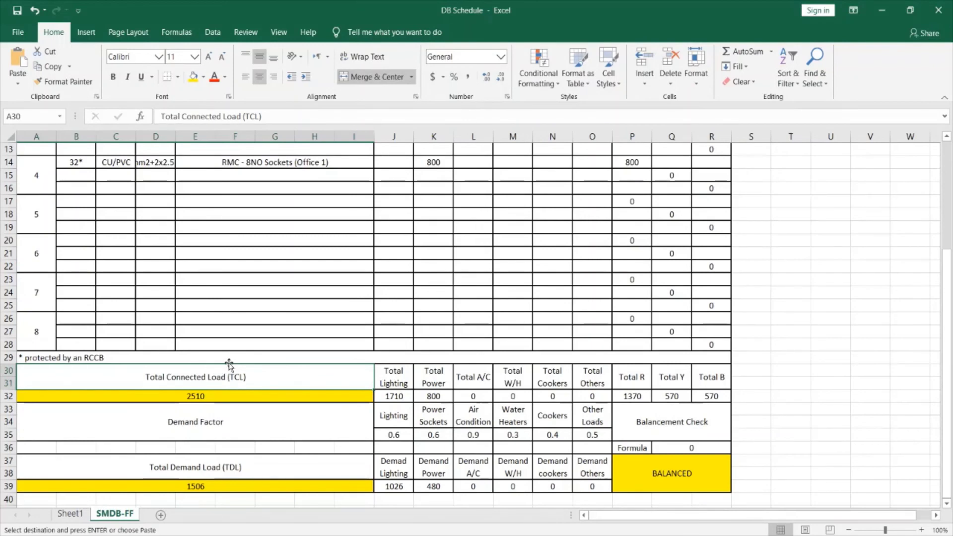
pyautogui.scroll(4, 228, 364)
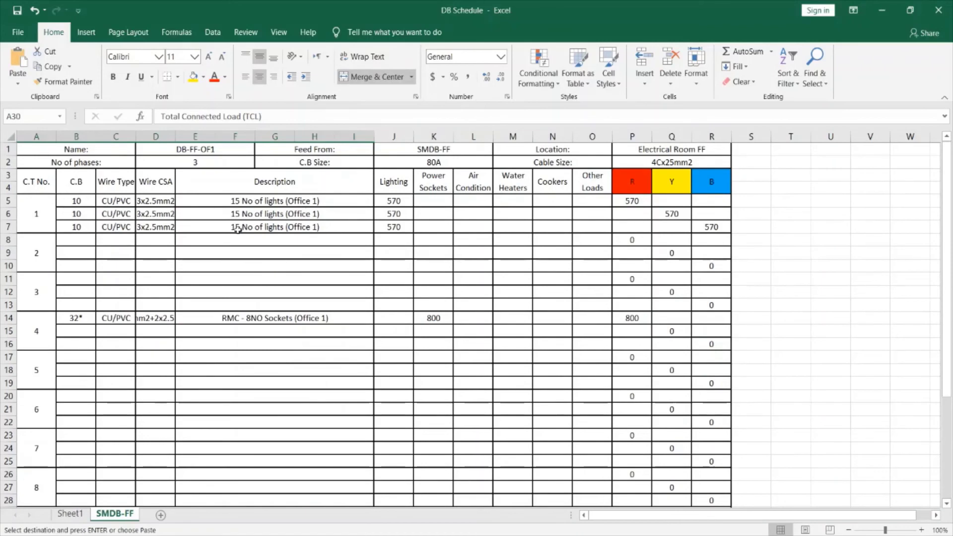
pyautogui.scroll(-1, 250, 219)
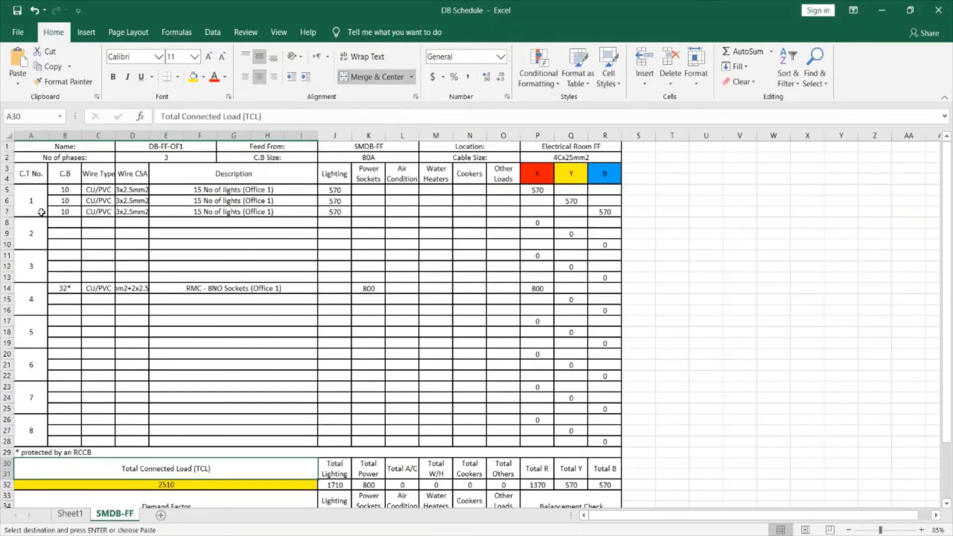
pyautogui.moveTo(58, 190); pyautogui.dragTo(64, 212)
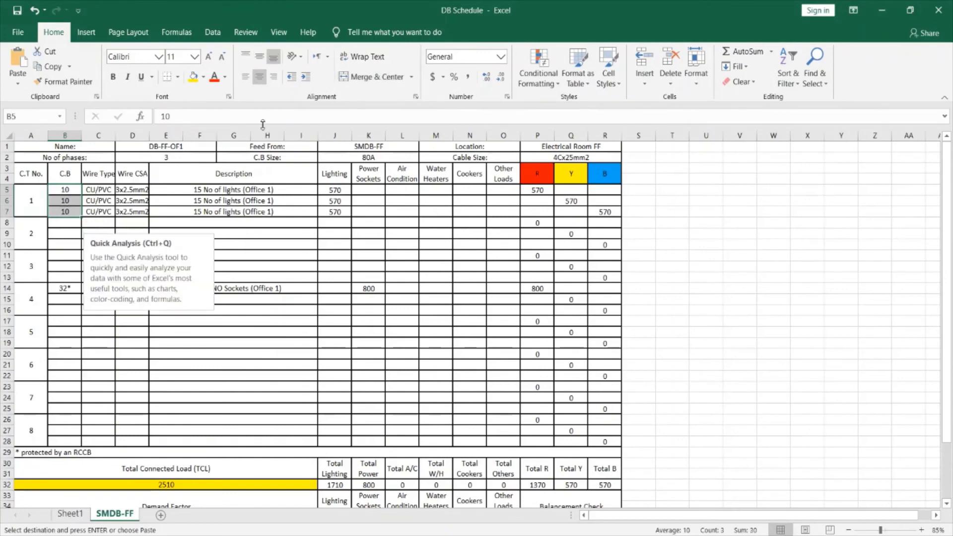
pyautogui.click(360, 78)
pyautogui.click(458, 311)
# Merge the circuit-1 wire type cells C5:C7 and wire CSA cells D5:D7
pyautogui.click(106, 191)
pyautogui.moveTo(107, 194); pyautogui.dragTo(101, 212)
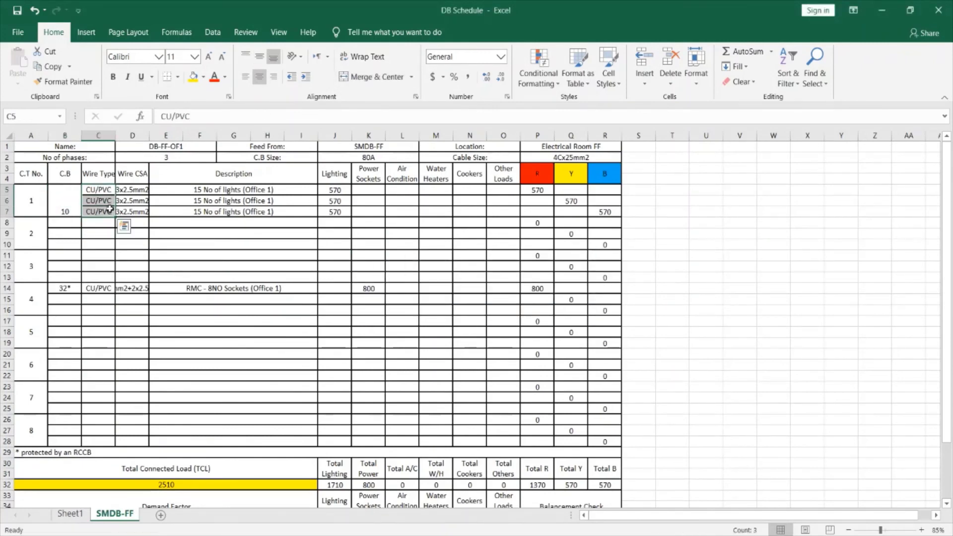
pyautogui.click(360, 77)
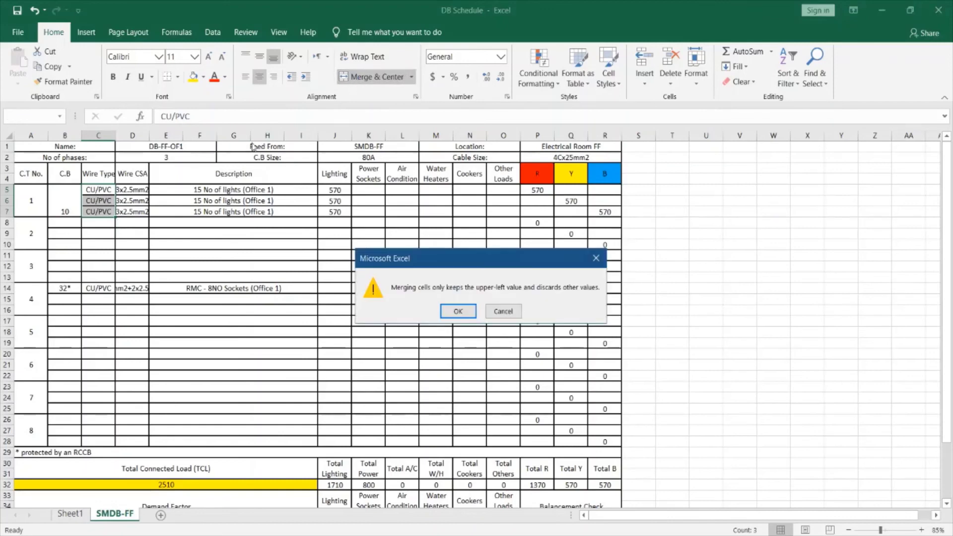
pyautogui.click(461, 310)
pyautogui.moveTo(131, 193); pyautogui.dragTo(138, 211)
pyautogui.click(360, 77)
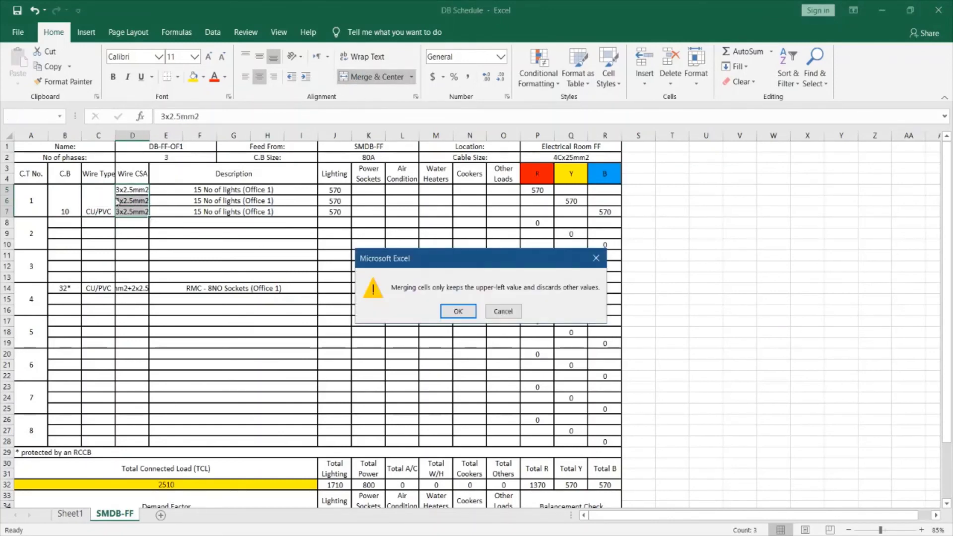
pyautogui.click(456, 311)
# Merge the circuit-1 description cells across rows 5–7, then select the load cells
pyautogui.moveTo(243, 190); pyautogui.dragTo(242, 212)
pyautogui.click(361, 76)
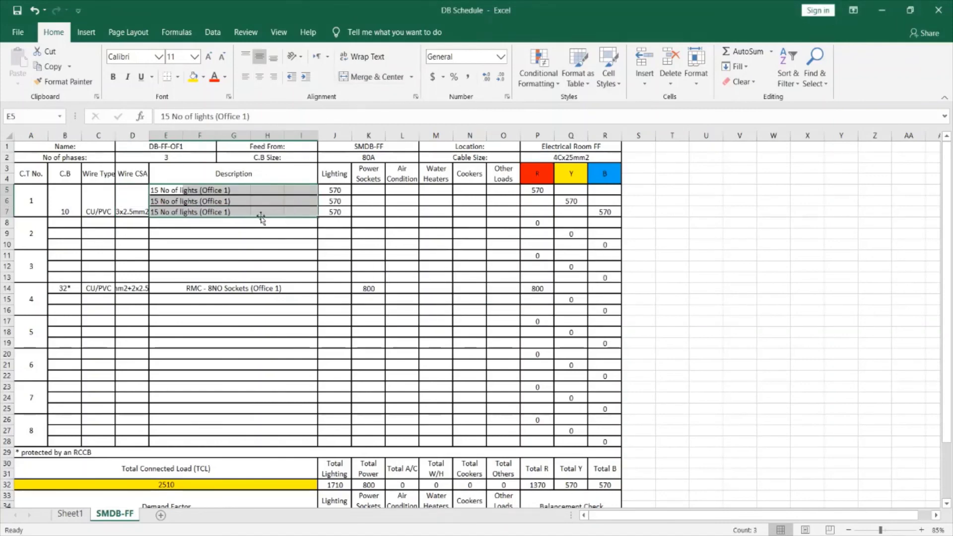
pyautogui.click(360, 77)
pyautogui.click(455, 311)
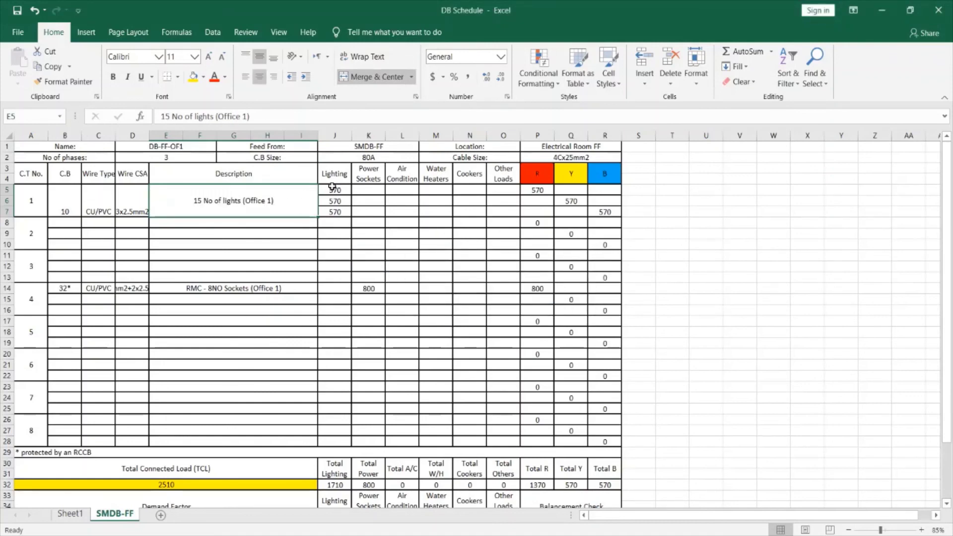
pyautogui.moveTo(332, 187); pyautogui.dragTo(496, 207)
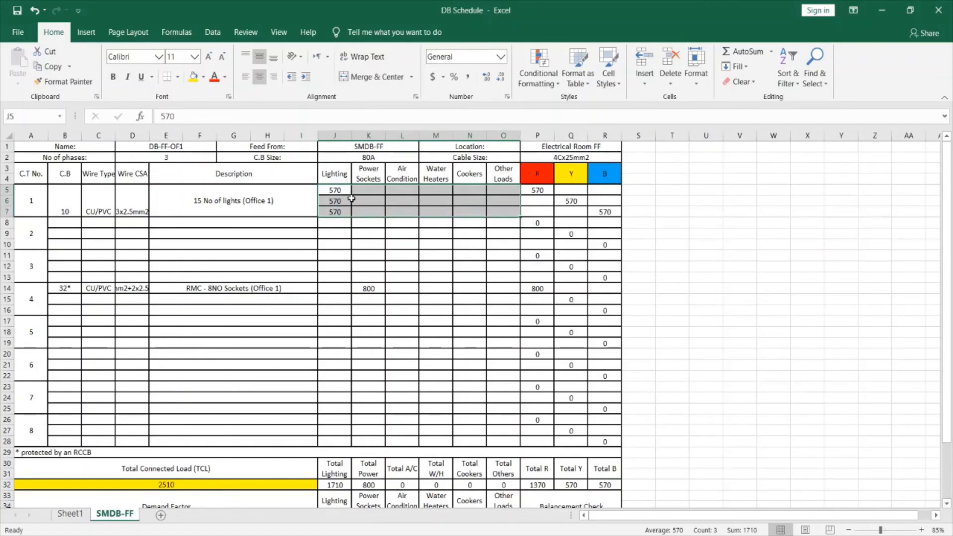
pyautogui.scroll(-4, 346, 293)
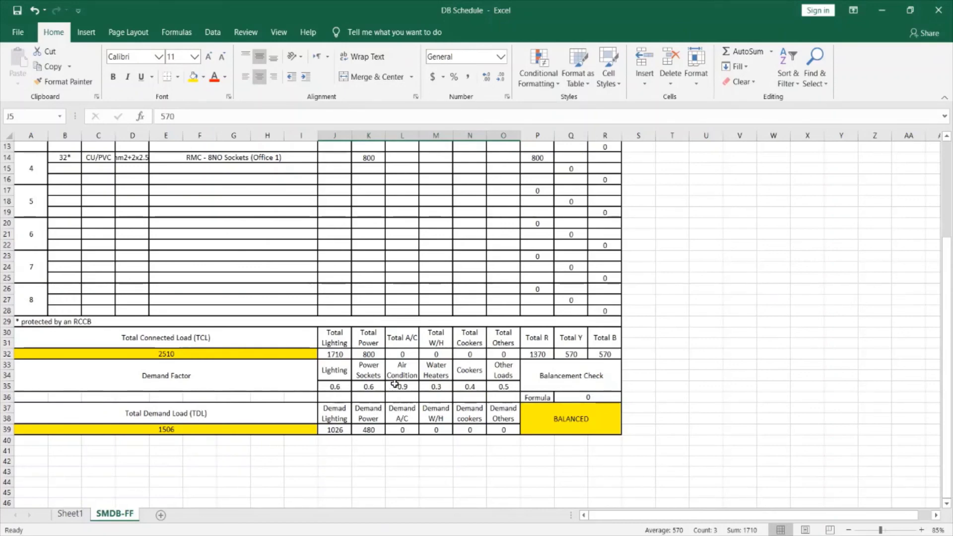
pyautogui.scroll(4, 277, 275)
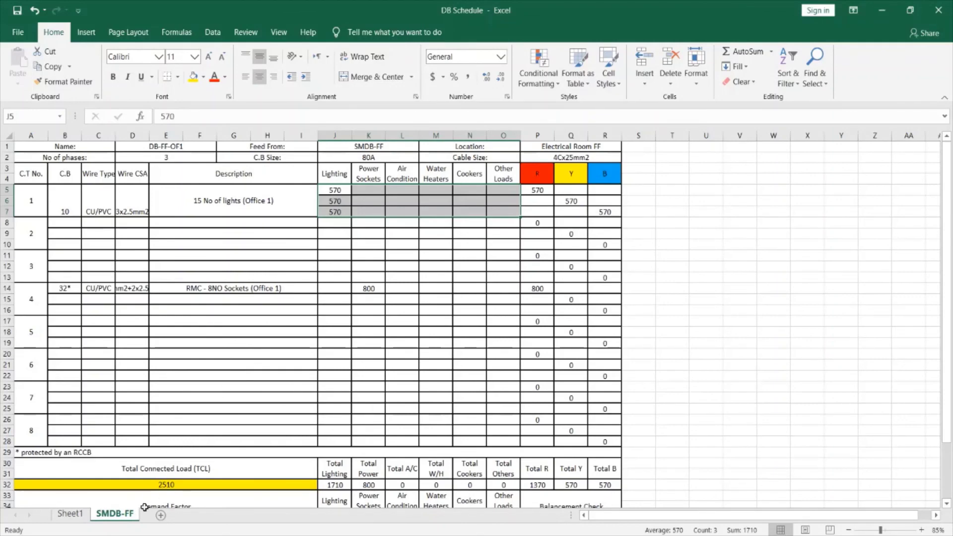
pyautogui.scroll(-4, 257, 353)
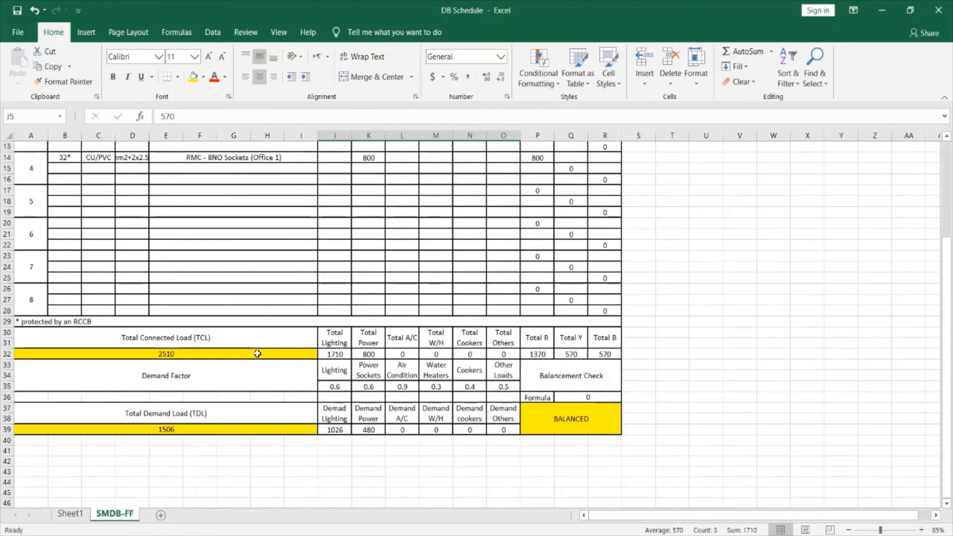